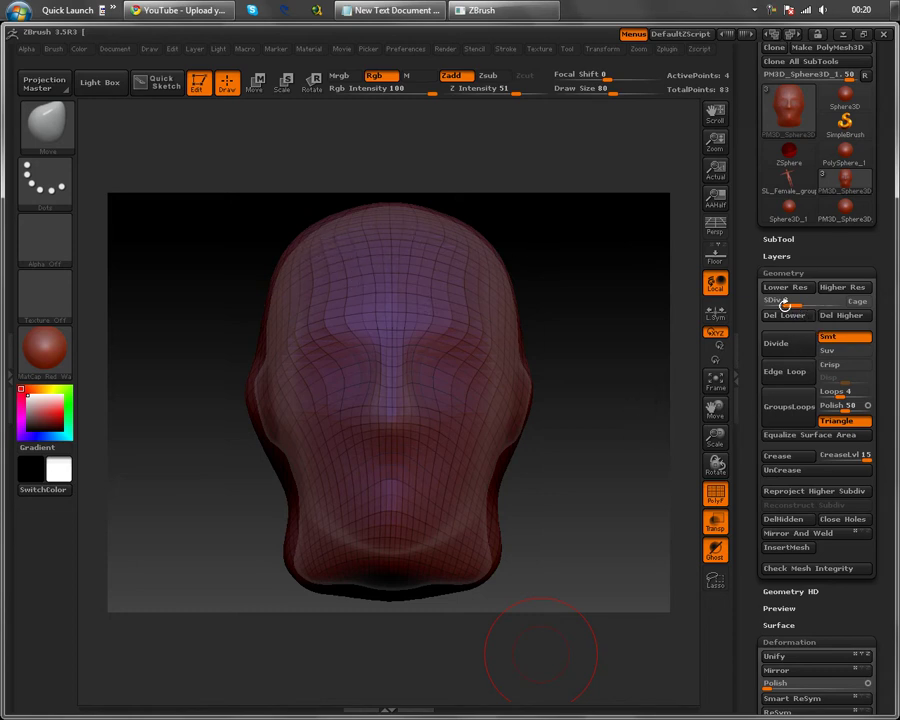
# Drag SDiv down to level 1 and orbit to inspect the coarse base mesh
pyautogui.moveTo(787, 303); pyautogui.dragTo(765, 302)
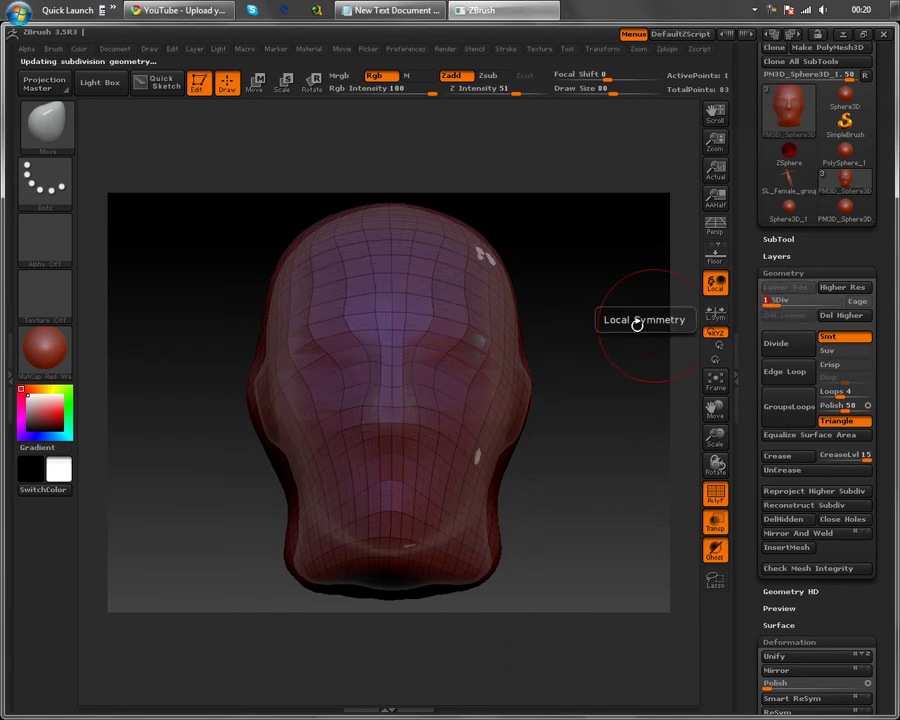
pyautogui.moveTo(647, 351); pyautogui.dragTo(566, 300)
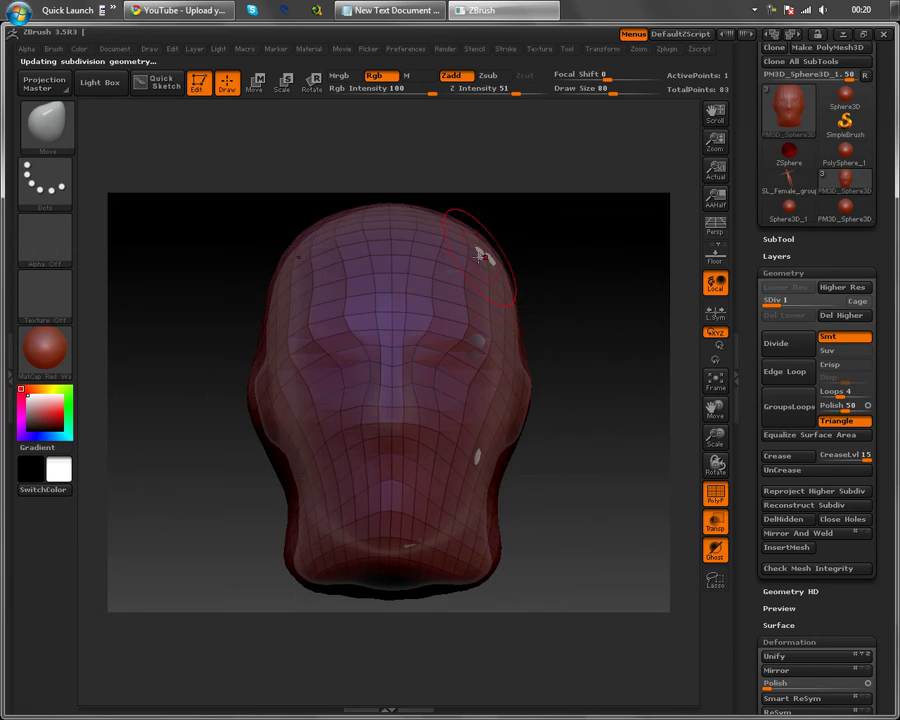
pyautogui.moveTo(485, 256); pyautogui.dragTo(476, 344)
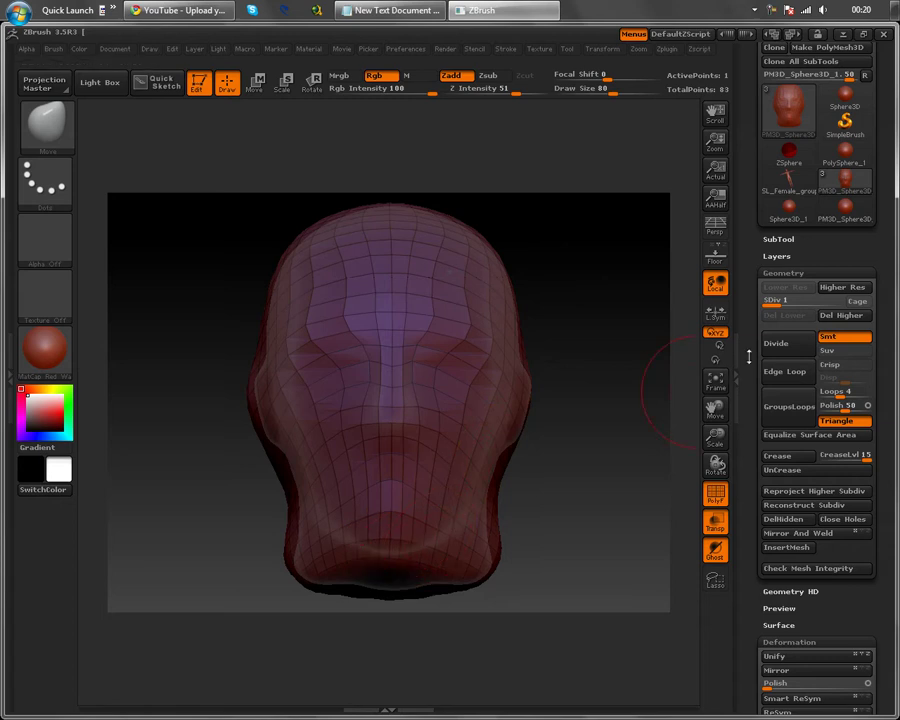
# Step the head up to its highest subdivision level and orbit around it
pyautogui.press('d')
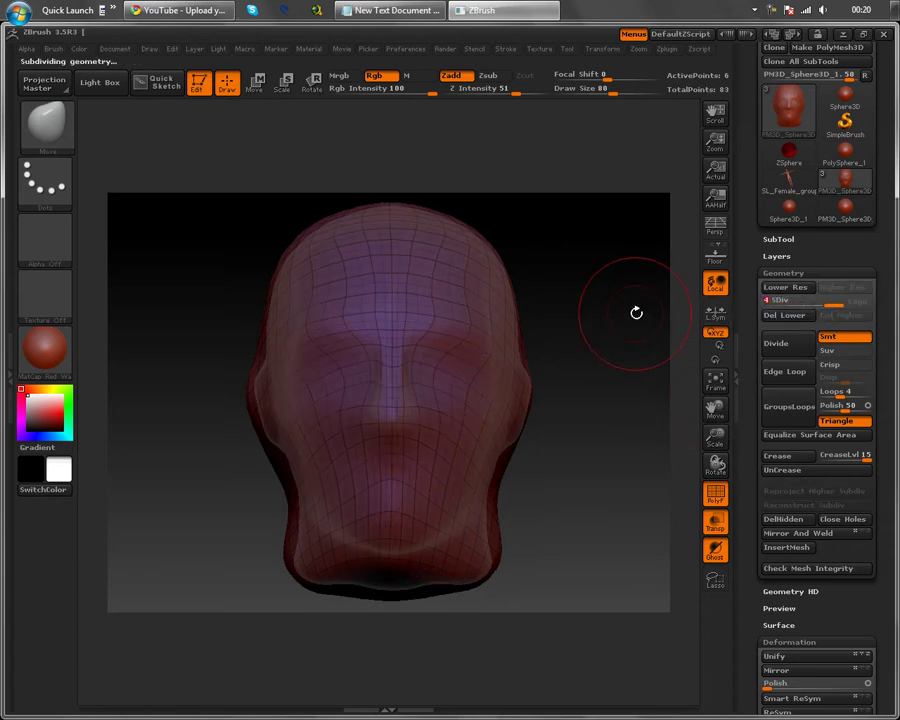
pyautogui.moveTo(625, 327); pyautogui.dragTo(452, 301)
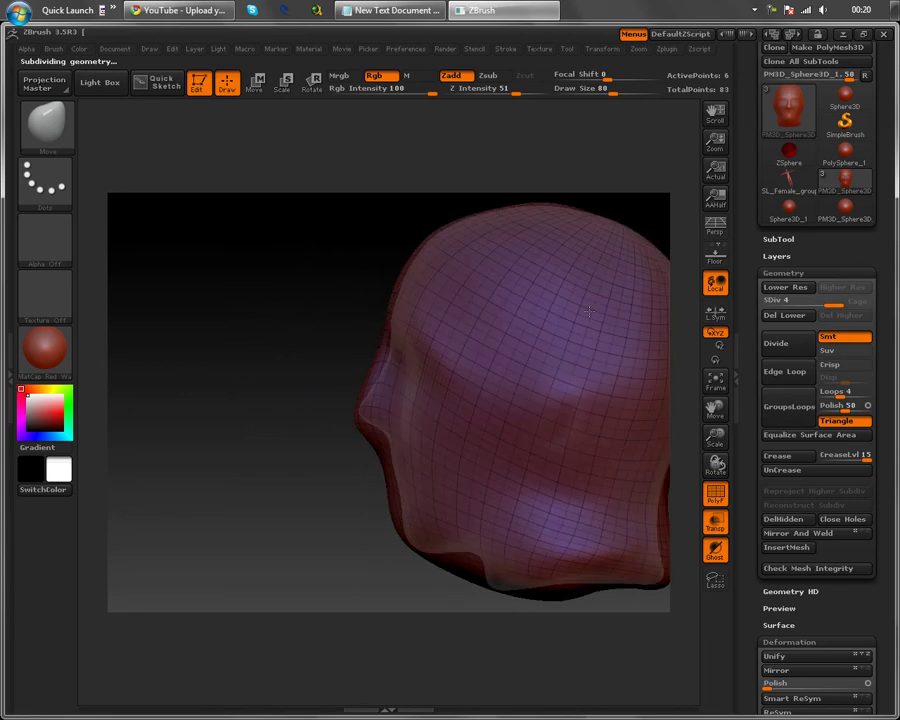
pyautogui.moveTo(300, 175)
pyautogui.mouseDown()
pyautogui.moveTo(311, 440)
pyautogui.moveTo(343, 441)
pyautogui.mouseUp()
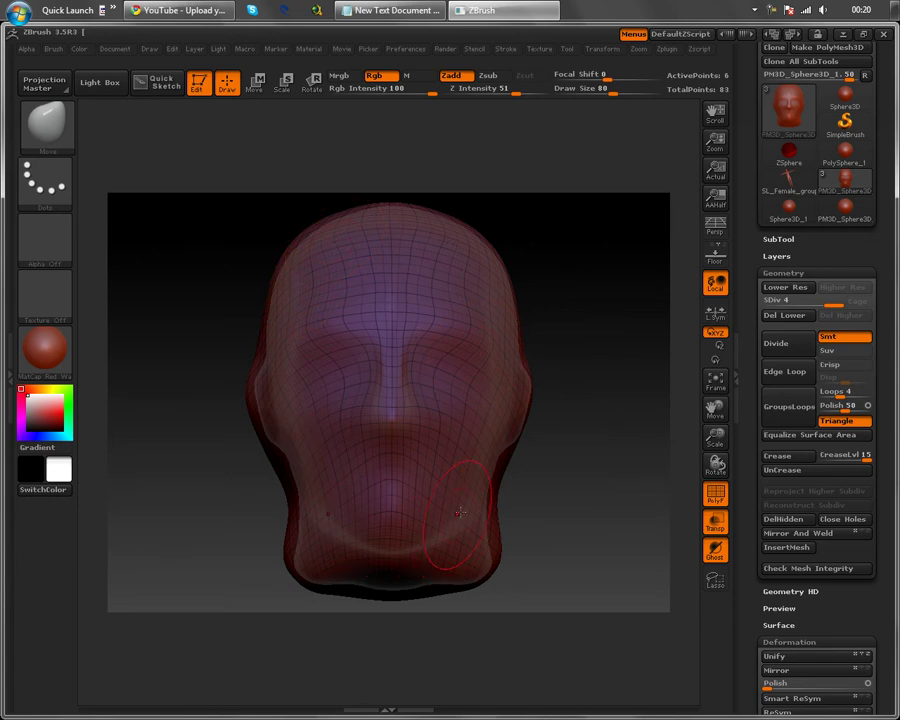
pyautogui.moveTo(562, 526); pyautogui.dragTo(511, 514)
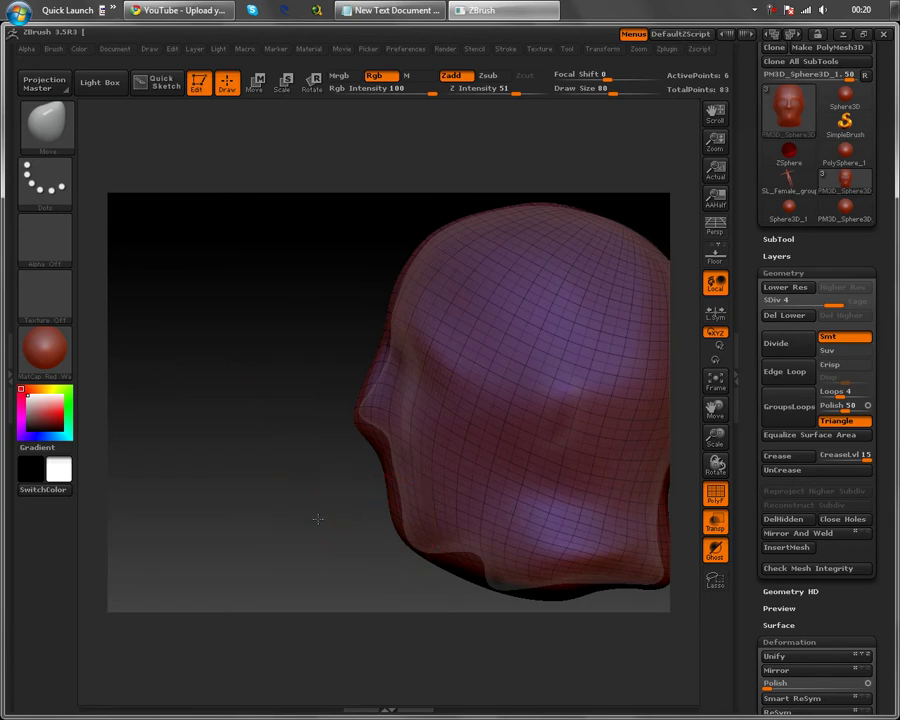
pyautogui.moveTo(314, 516); pyautogui.dragTo(380, 527)
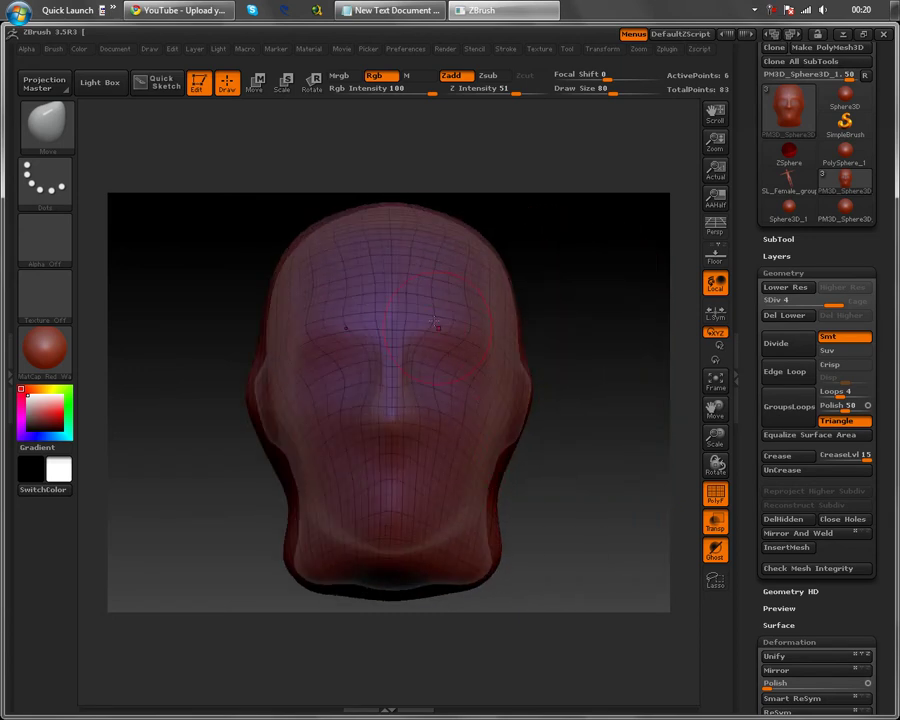
# Pull the top of the head upward with the Move brush to heighten the cranium
pyautogui.moveTo(404, 258)
pyautogui.mouseDown()
pyautogui.moveTo(410, 231)
pyautogui.moveTo(414, 287)
pyautogui.mouseUp()
pyautogui.moveTo(617, 426); pyautogui.dragTo(611, 476)
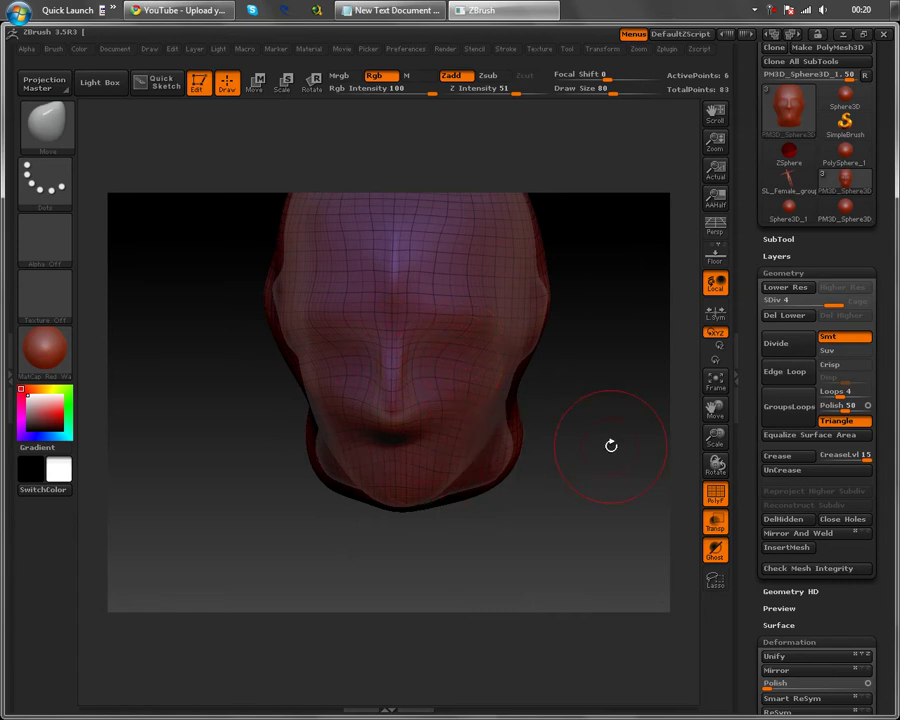
pyautogui.moveTo(608, 442); pyautogui.dragTo(617, 407)
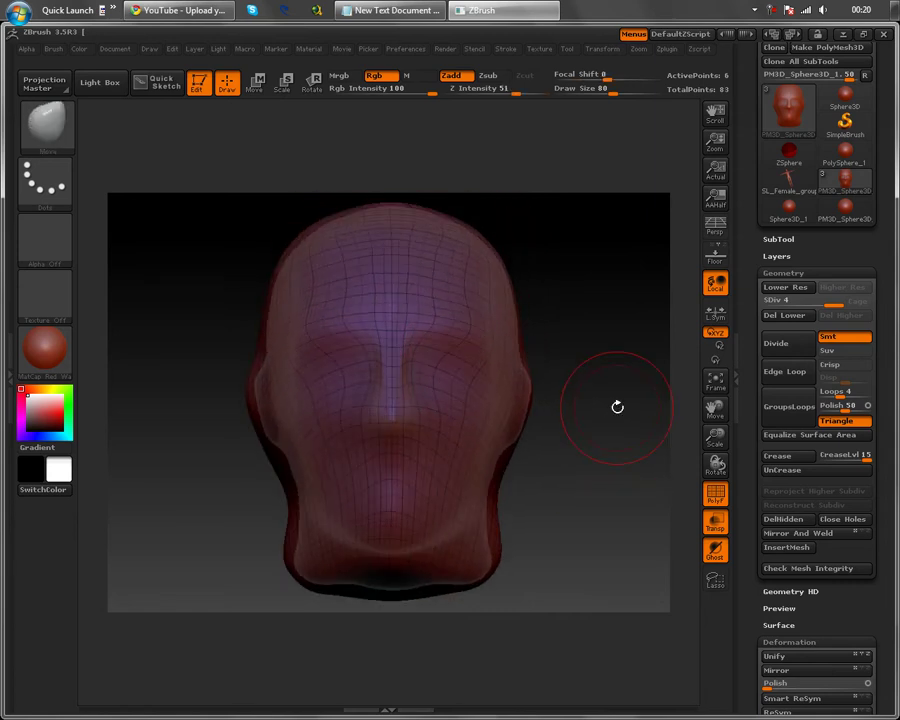
pyautogui.moveTo(612, 424)
pyautogui.mouseDown()
pyautogui.moveTo(546, 423)
pyautogui.moveTo(393, 382)
pyautogui.mouseUp()
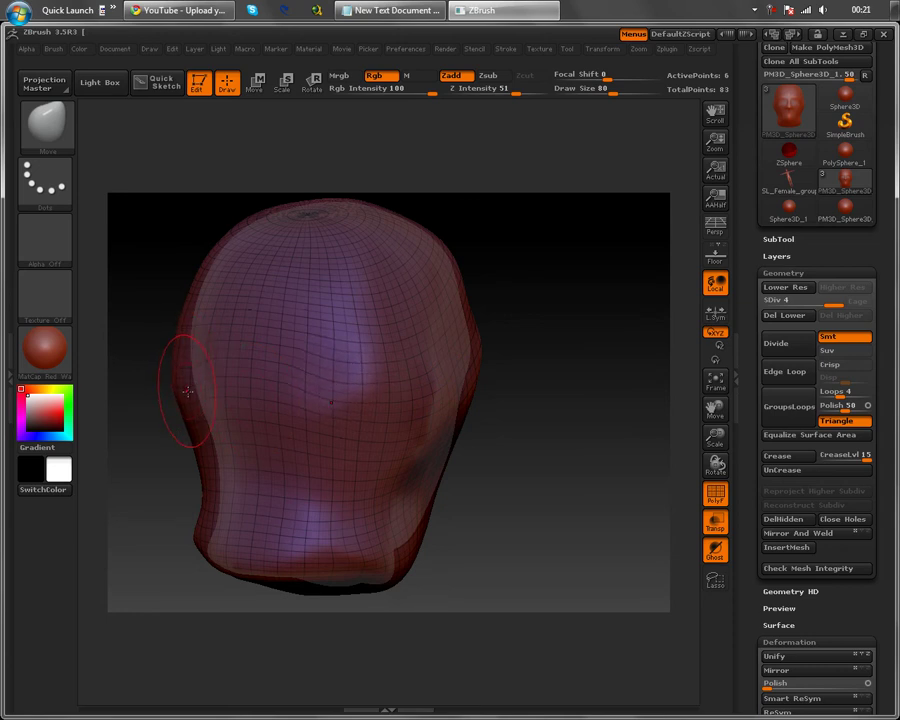
# Smooth the head, push its right side slightly outward, and frame it in view
pyautogui.press('shift')
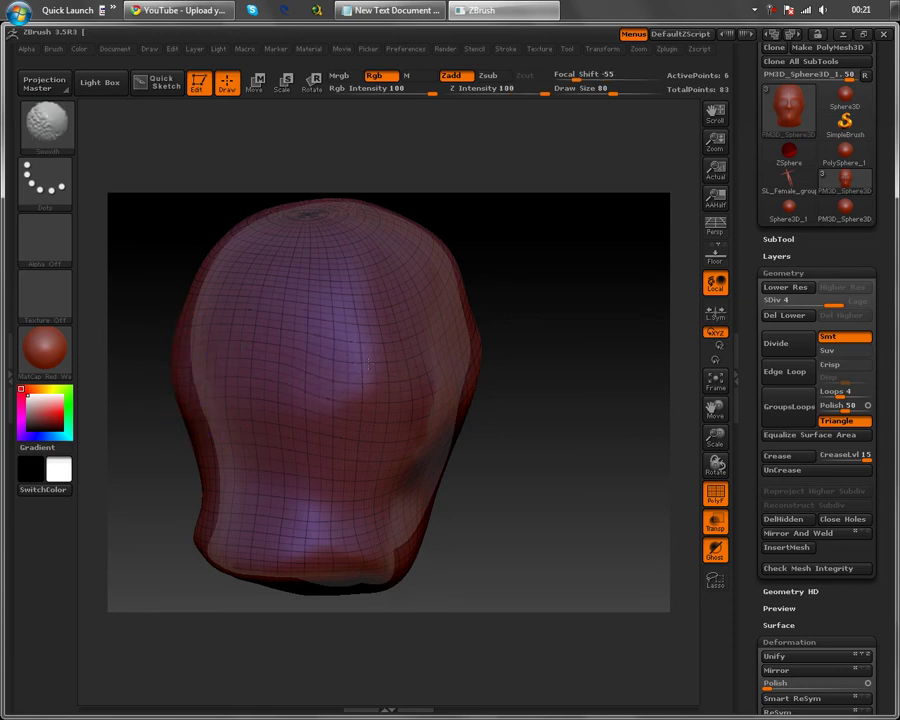
pyautogui.keyDown('alt'); pyautogui.moveTo(502, 516); pyautogui.dragTo(567, 511); pyautogui.keyUp('alt')
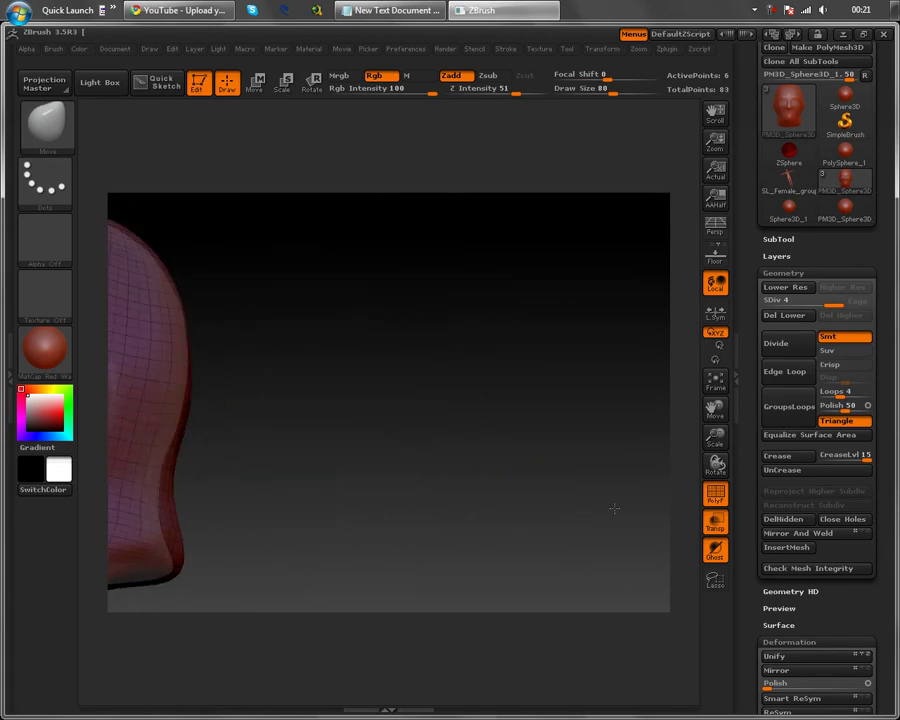
pyautogui.moveTo(296, 330); pyautogui.dragTo(308, 330)
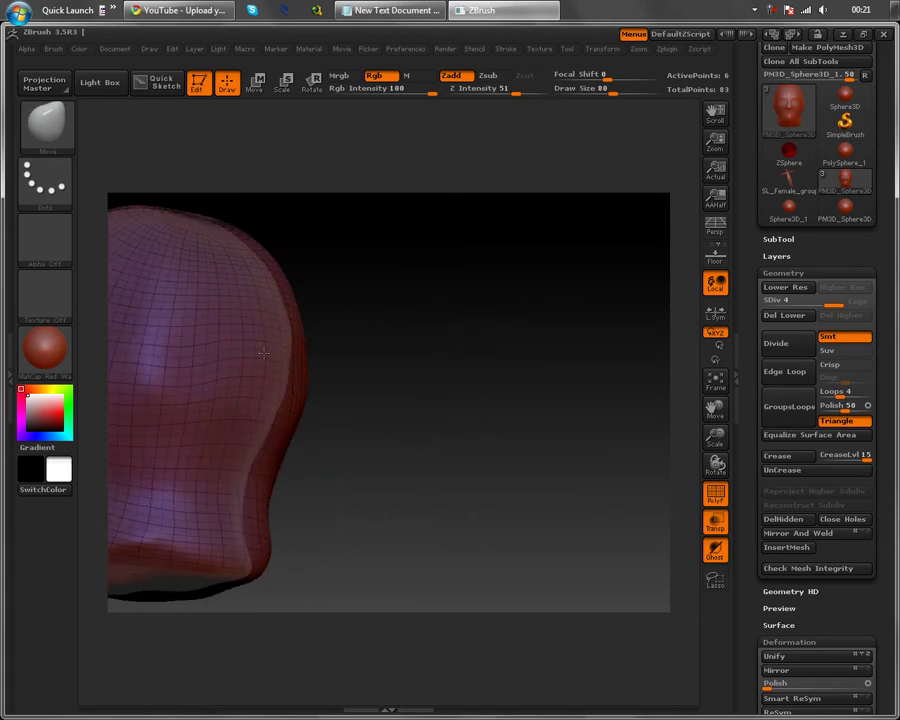
pyautogui.moveTo(344, 478); pyautogui.dragTo(454, 478)
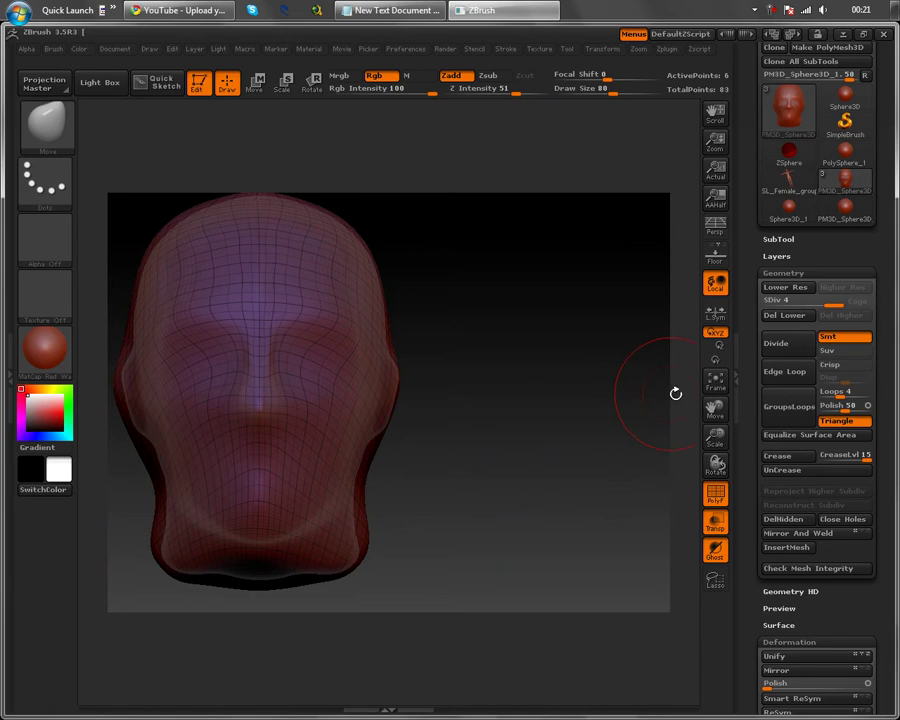
pyautogui.click(715, 378)
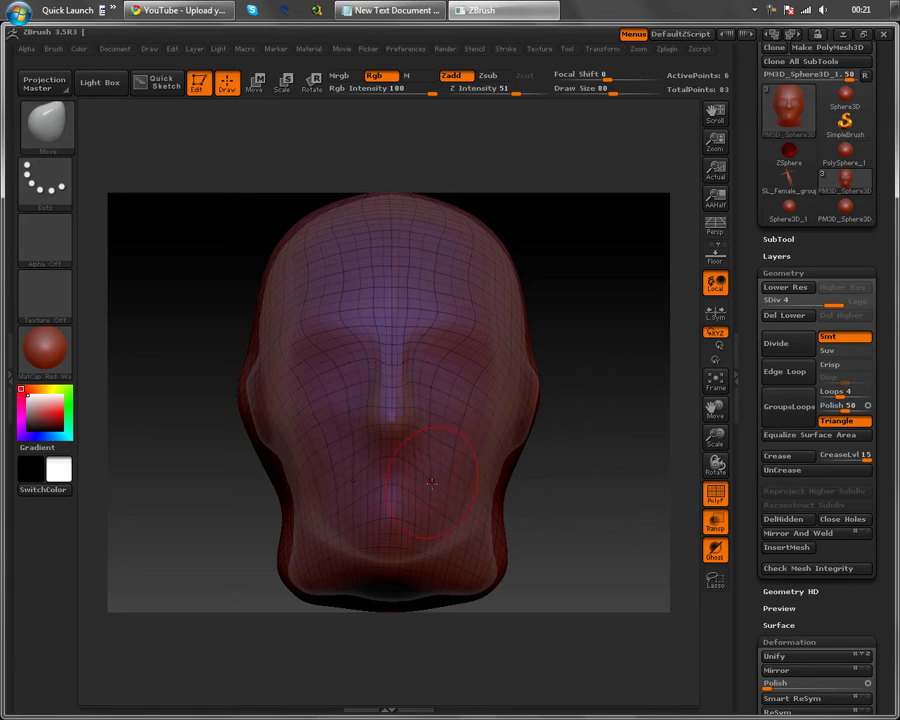
pyautogui.press('shift')
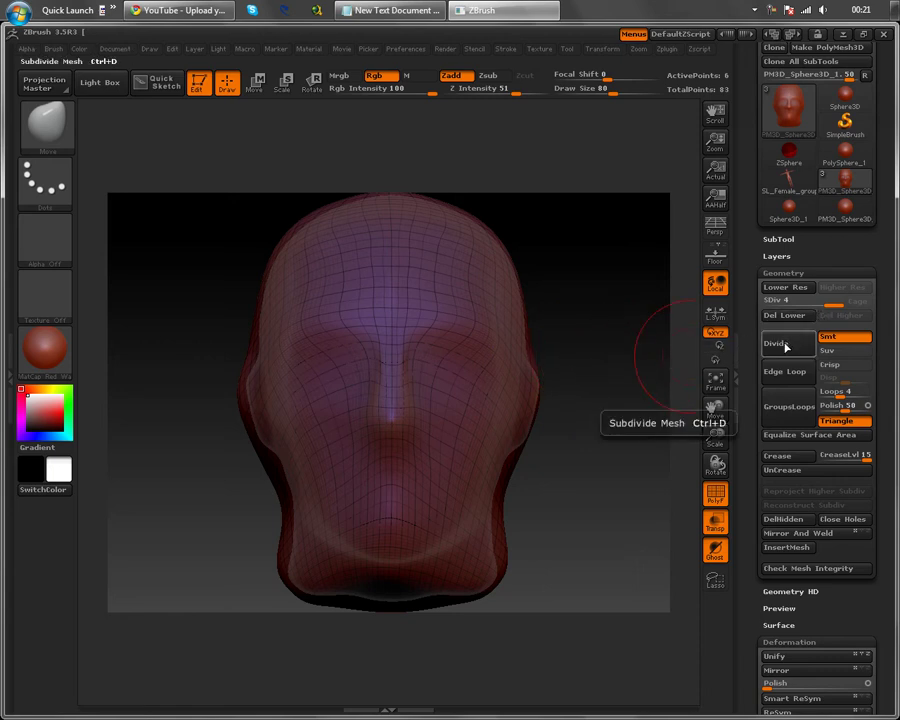
# Divide the head once more to reach SDiv 5, then collapse the Geometry subpalette
pyautogui.click(786, 347)
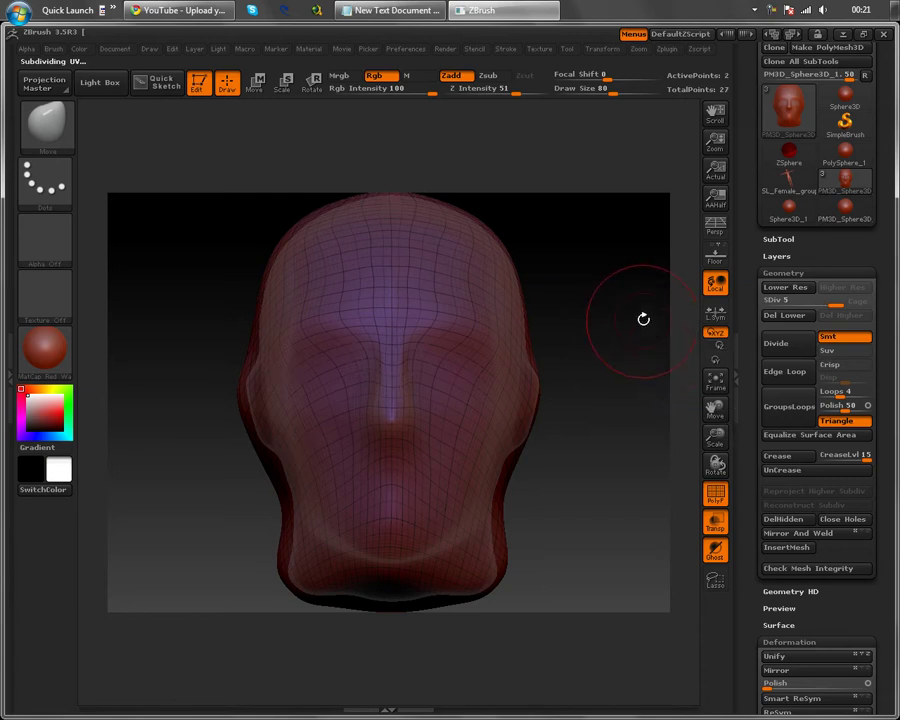
pyautogui.keyDown('shift'); pyautogui.moveTo(624, 339); pyautogui.dragTo(632, 324); pyautogui.keyUp('shift')
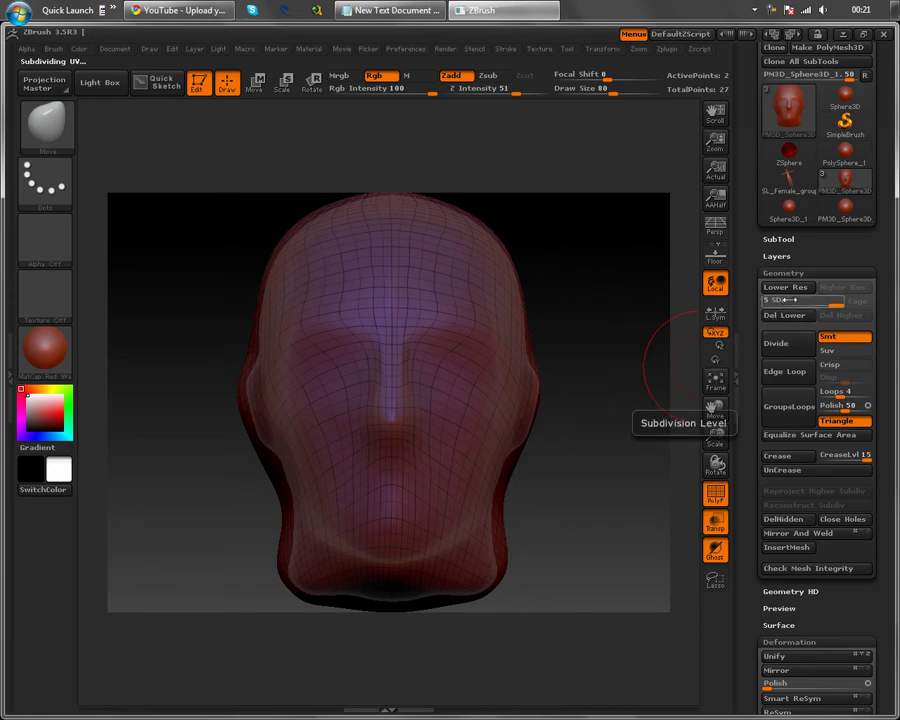
pyautogui.click(808, 272)
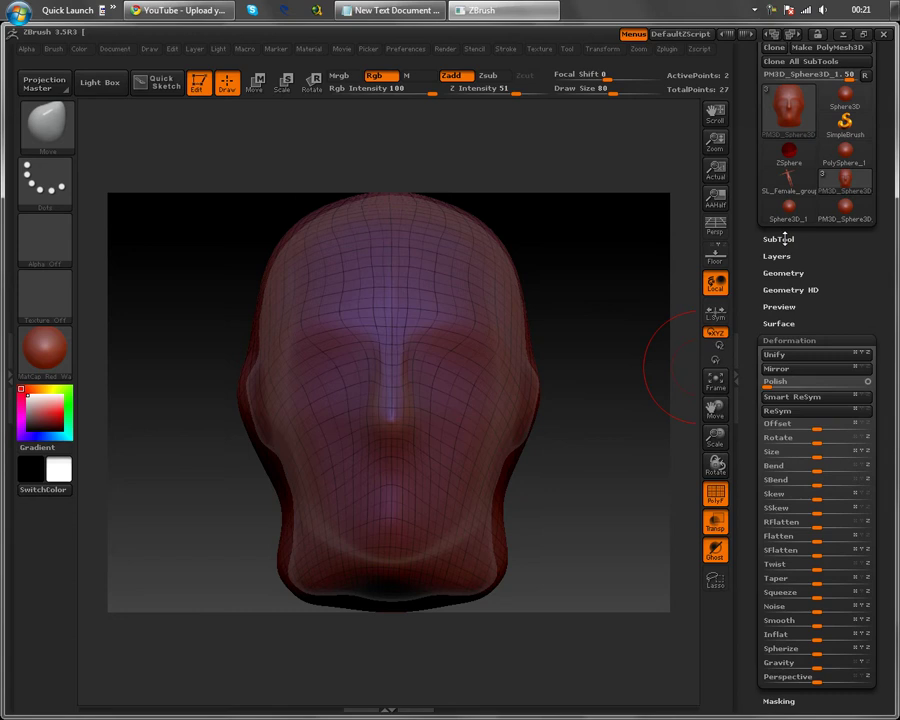
# Expand Tool > SubTool to list SL_Male_grouped, Skin_SL_Male_grouped and PM3D_Sphere3D_1
pyautogui.click(780, 239)
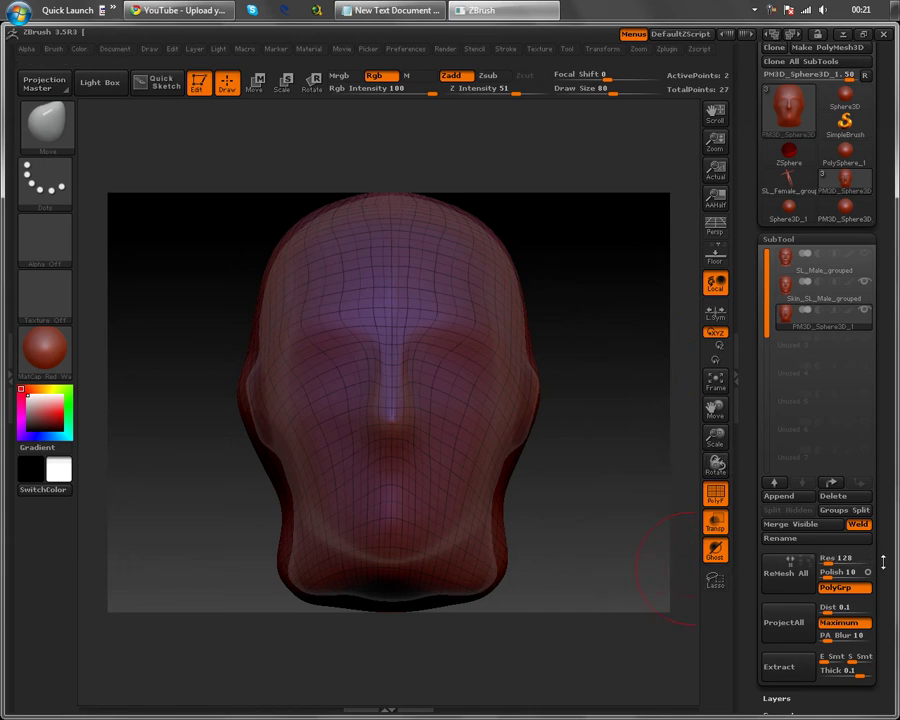
pyautogui.moveTo(880, 532); pyautogui.dragTo(889, 491)
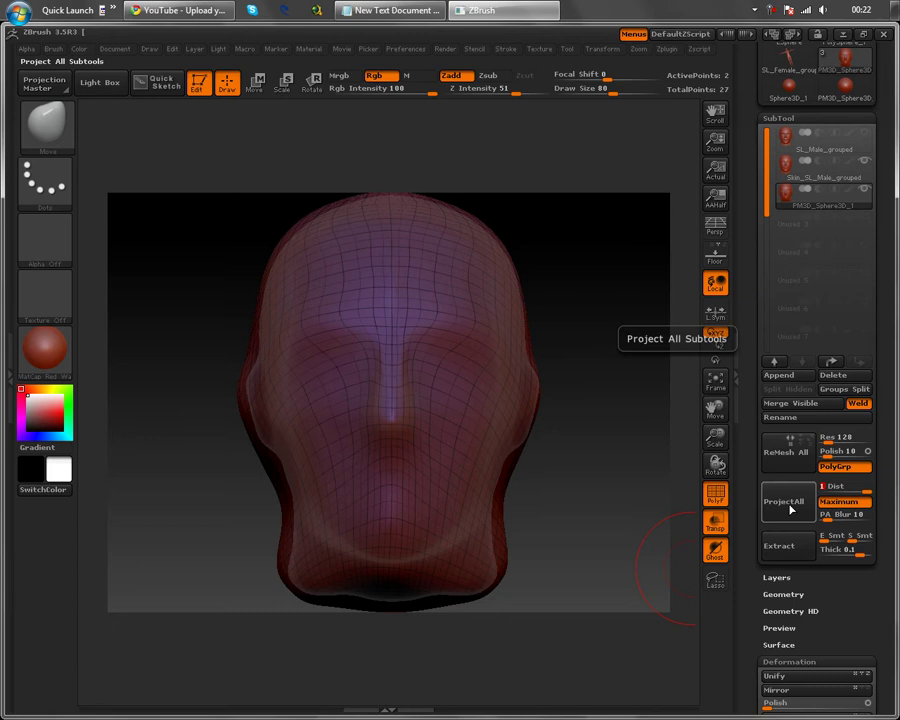
# Project detail across subtools, activate Skin_SL_Male_grouped and hide PM3D_Sphere3D_1
pyautogui.click(790, 509)
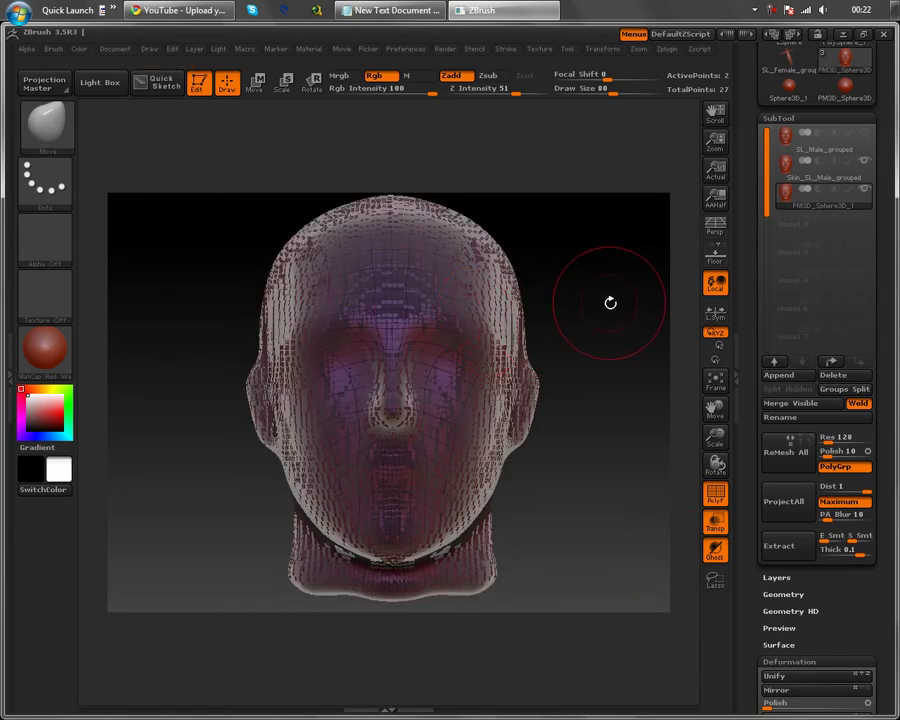
pyautogui.moveTo(607, 298)
pyautogui.mouseDown()
pyautogui.moveTo(562, 312)
pyautogui.moveTo(612, 303)
pyautogui.mouseUp()
pyautogui.moveTo(815, 196)
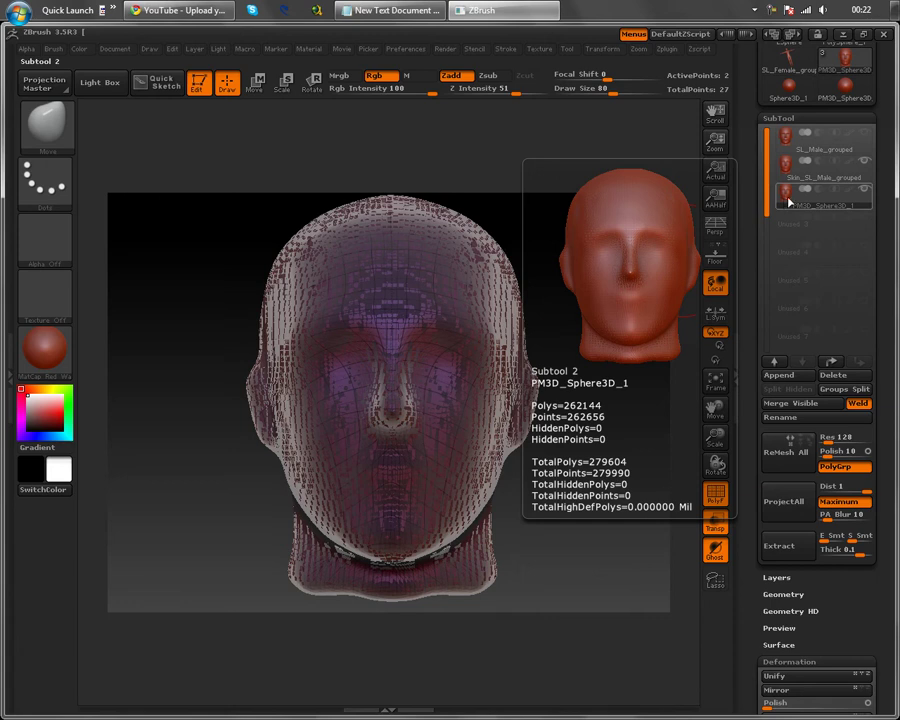
pyautogui.click(864, 168)
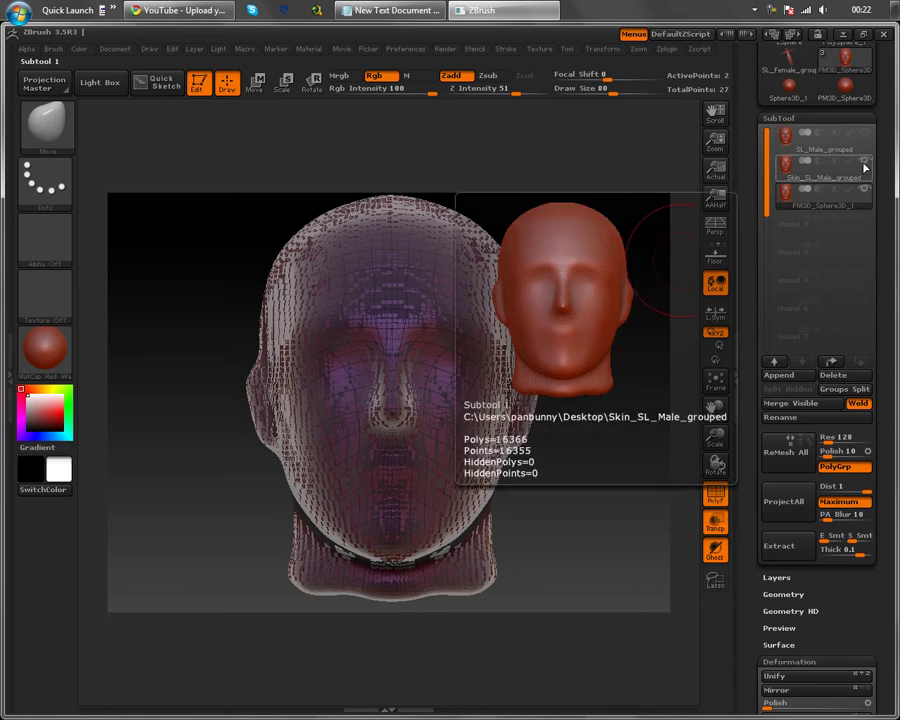
pyautogui.click(786, 178)
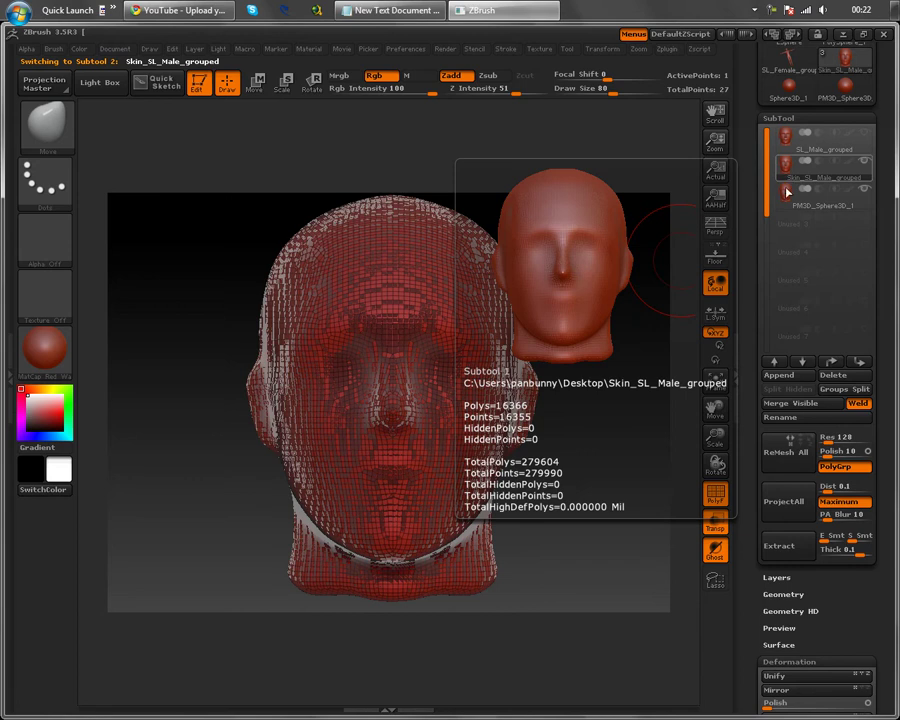
pyautogui.click(864, 193)
pyautogui.moveTo(656, 300)
pyautogui.mouseDown()
pyautogui.moveTo(650, 310)
pyautogui.moveTo(682, 292)
pyautogui.mouseUp()
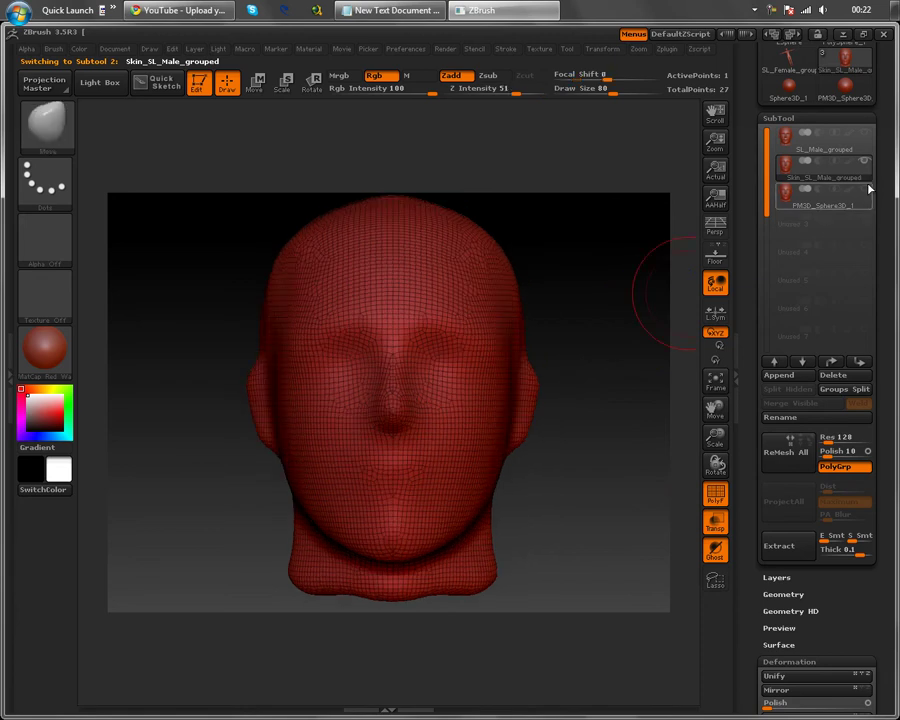
# Make PM3D_Sphere3D_1 the active subtool with the skin subtool hidden
pyautogui.moveTo(822, 168)
pyautogui.click(785, 192)
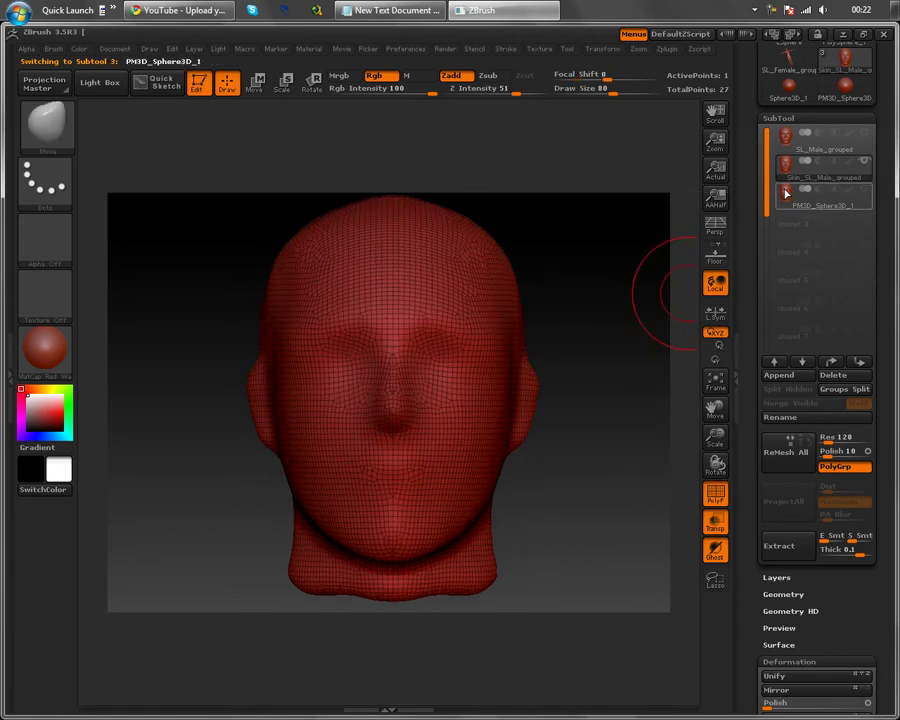
pyautogui.click(864, 163)
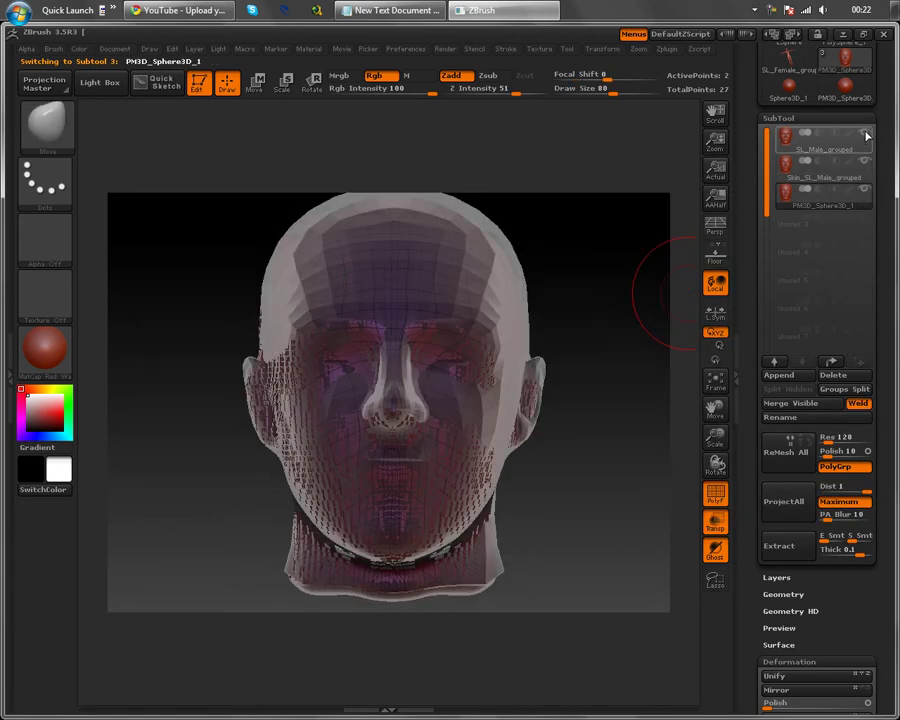
pyautogui.click(864, 163)
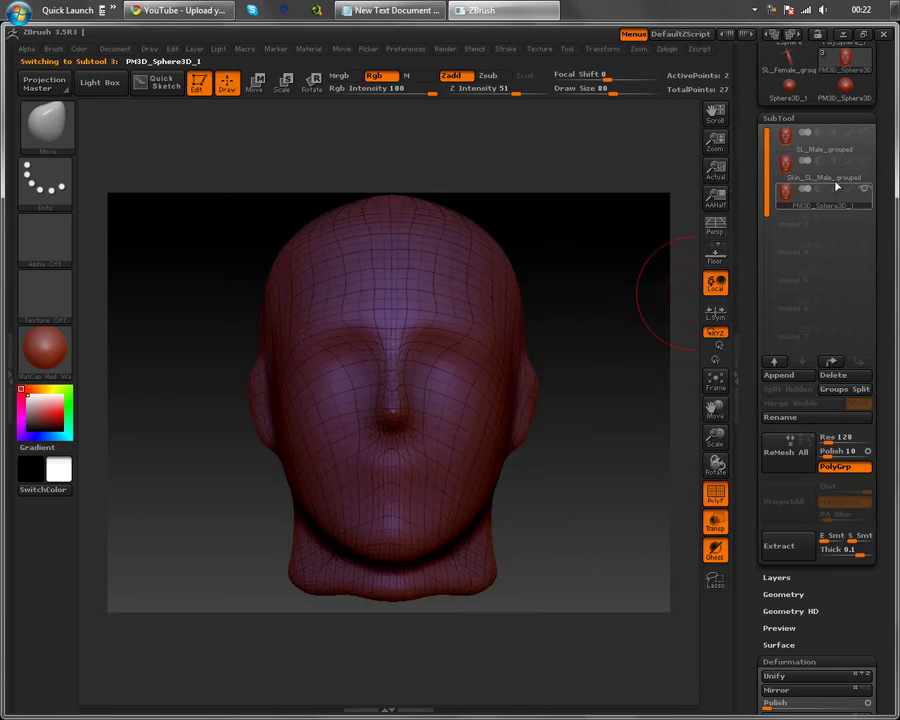
pyautogui.moveTo(635, 311)
pyautogui.mouseDown()
pyautogui.moveTo(597, 331)
pyautogui.moveTo(655, 290)
pyautogui.mouseUp()
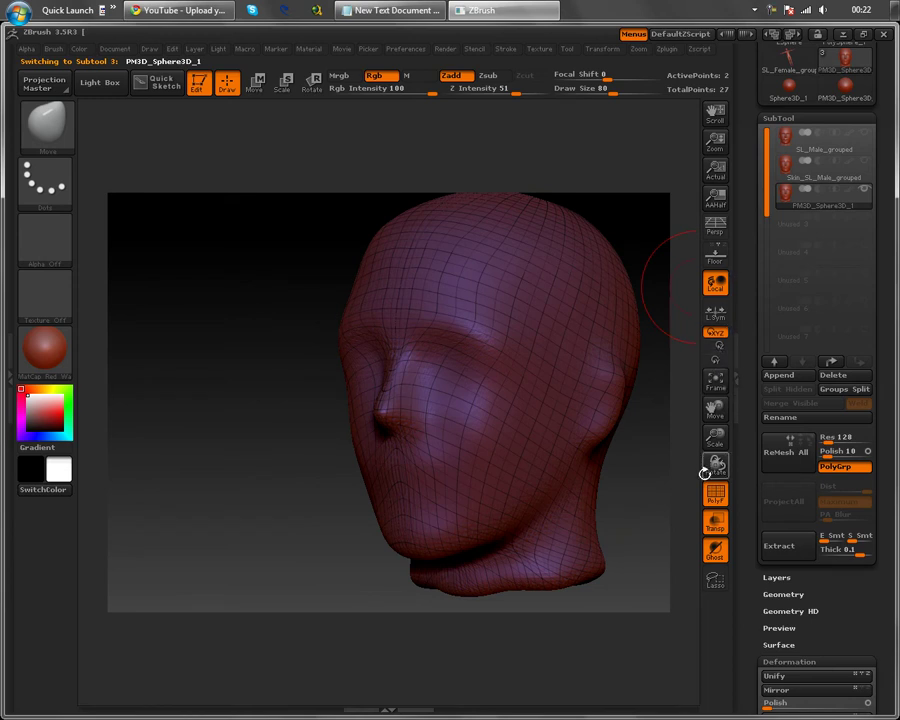
# Turn off the PolyF wireframe on the head and orbit to inspect its shape
pyautogui.click(715, 490)
pyautogui.moveTo(639, 504); pyautogui.dragTo(668, 487)
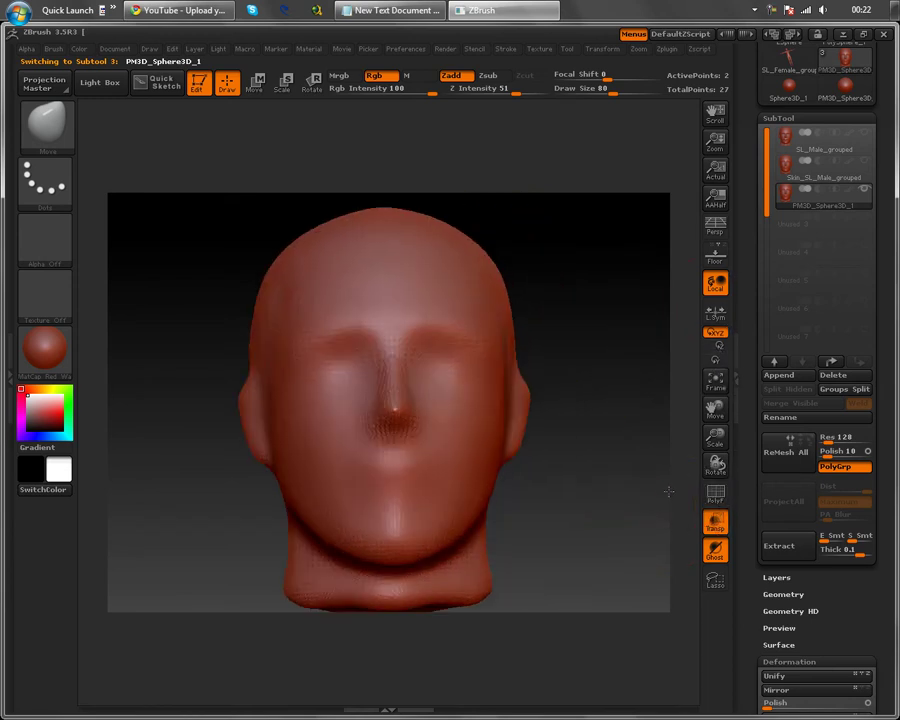
pyautogui.moveTo(634, 430)
pyautogui.mouseDown()
pyautogui.moveTo(617, 454)
pyautogui.moveTo(663, 382)
pyautogui.mouseUp()
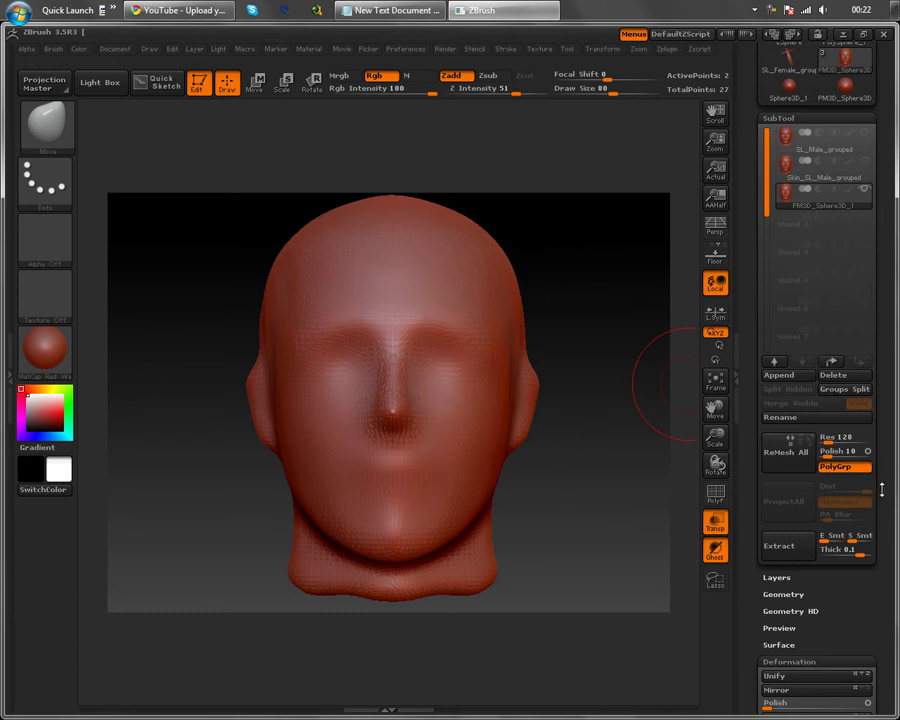
pyautogui.moveTo(881, 501); pyautogui.dragTo(820, 329)
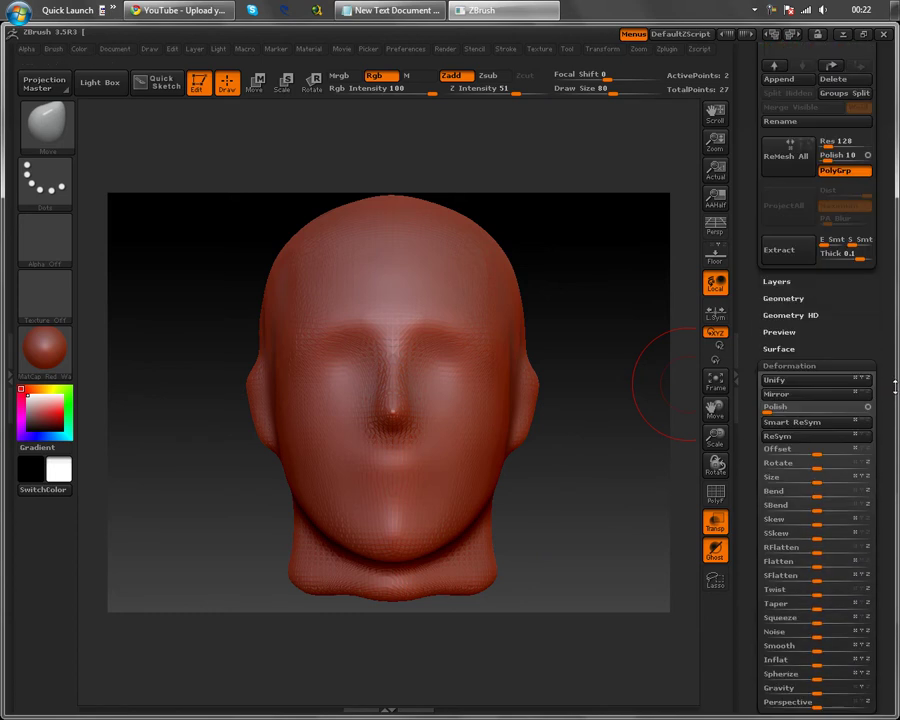
# Drop the head to its lowest SDiv level in Tool > Geometry and orbit around it
pyautogui.click(783, 298)
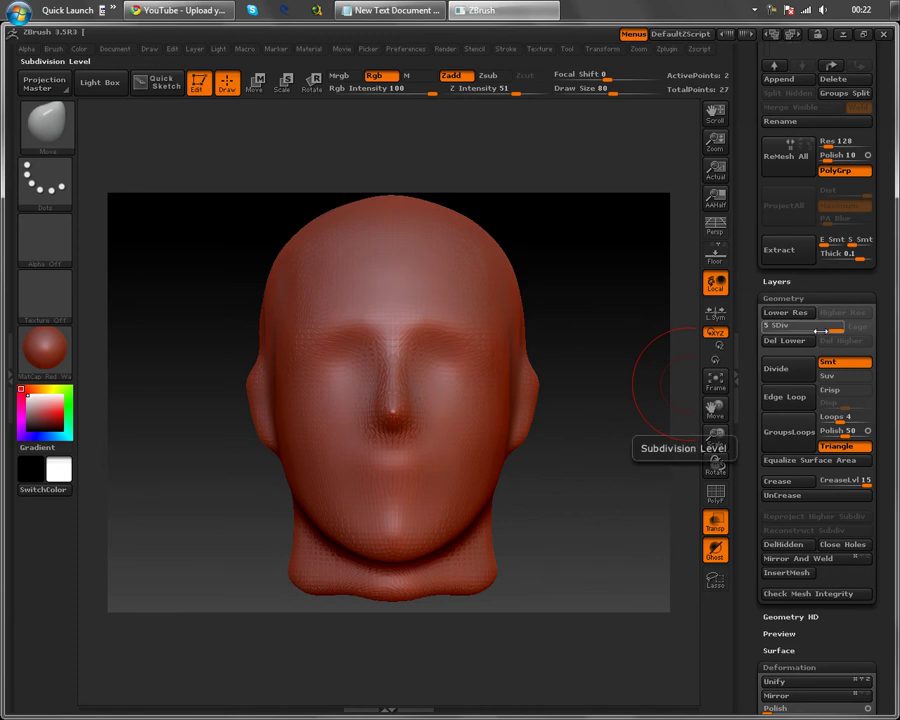
pyautogui.click(767, 330)
pyautogui.moveTo(662, 354); pyautogui.dragTo(494, 386)
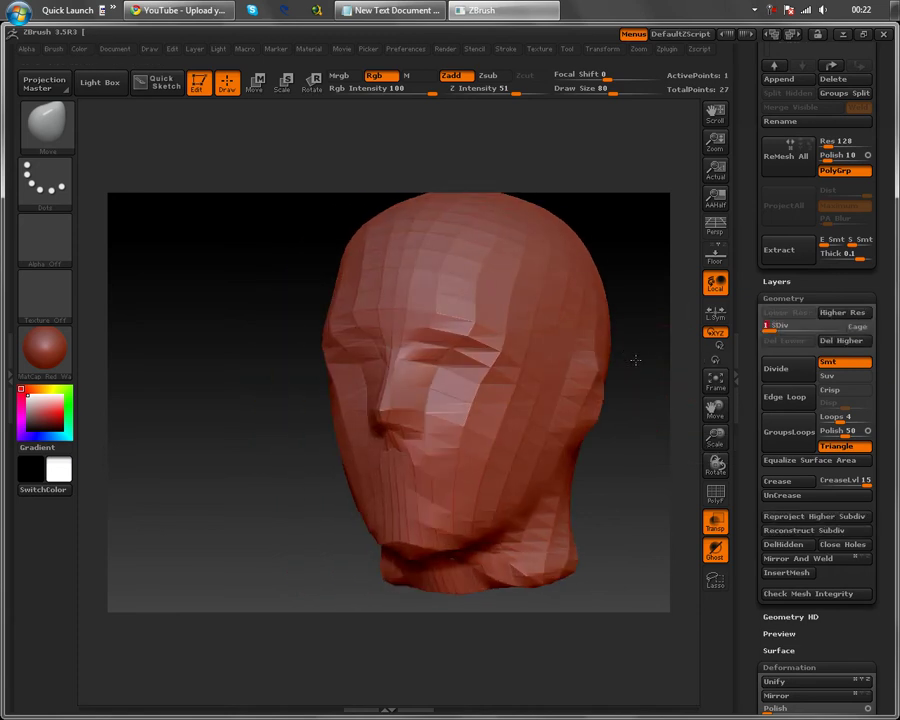
pyautogui.moveTo(330, 425)
pyautogui.mouseDown()
pyautogui.moveTo(608, 507)
pyautogui.moveTo(600, 490)
pyautogui.mouseUp()
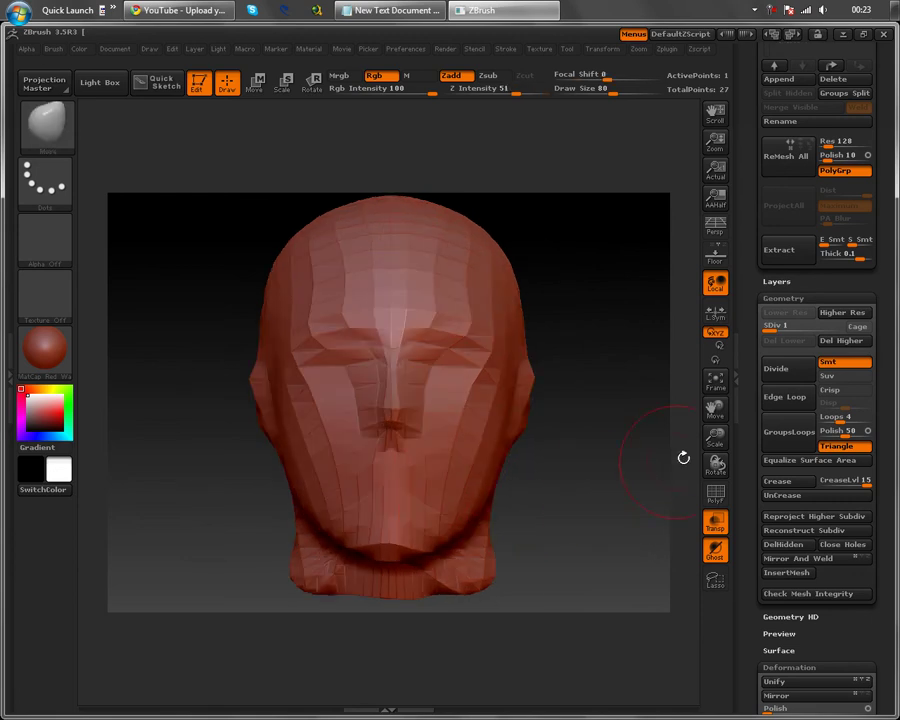
pyautogui.moveTo(710, 410); pyautogui.dragTo(714, 405)
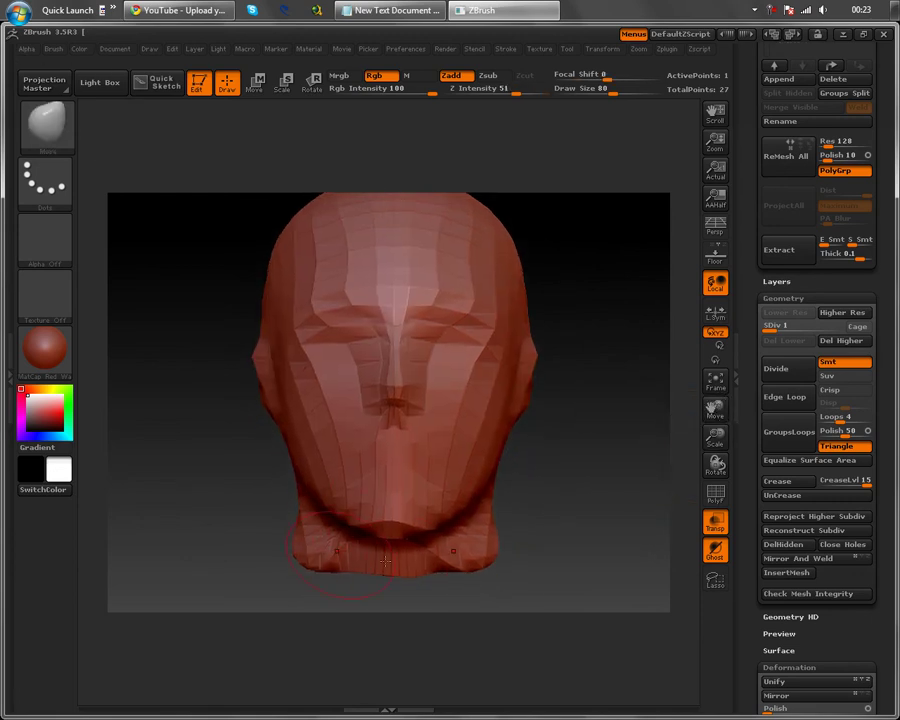
pyautogui.moveTo(552, 550)
pyautogui.mouseDown()
pyautogui.moveTo(573, 511)
pyautogui.moveTo(524, 522)
pyautogui.mouseUp()
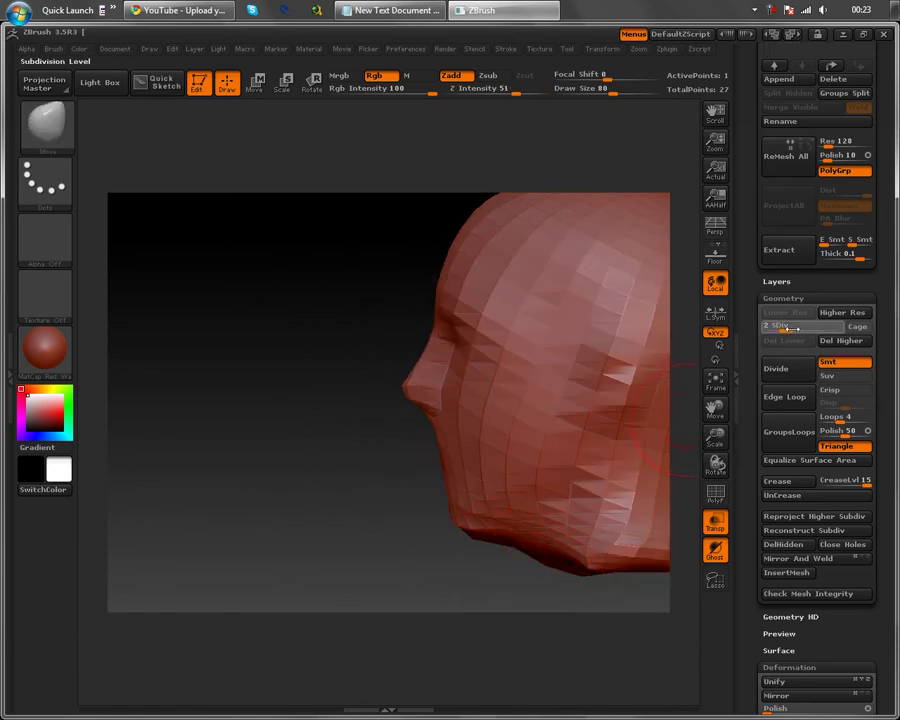
# Raise the head to SDiv 3 and frame it in the viewport
pyautogui.click(803, 329)
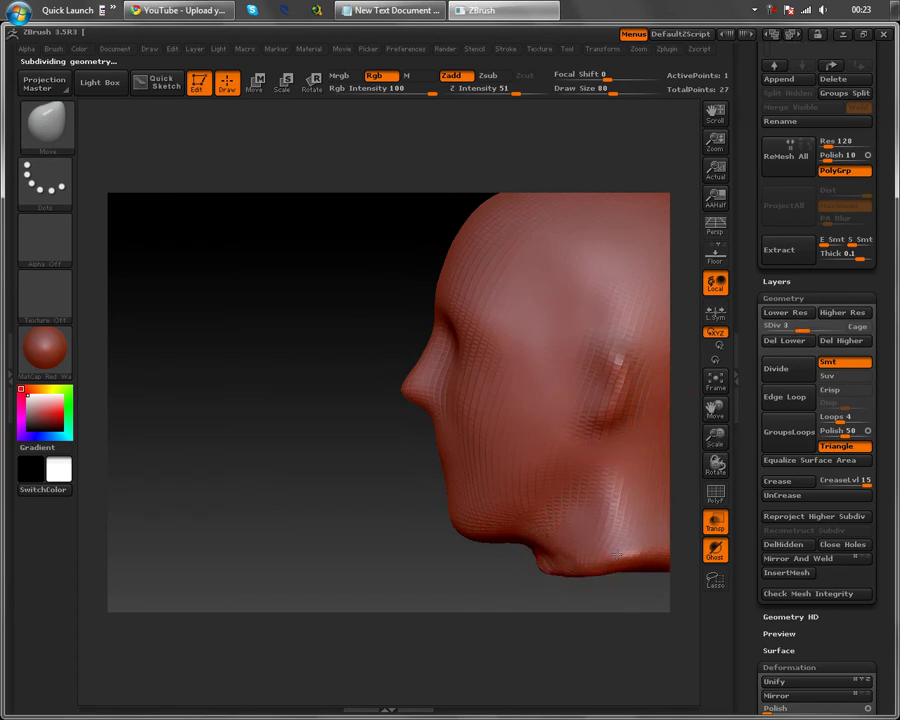
pyautogui.moveTo(413, 578); pyautogui.dragTo(661, 532)
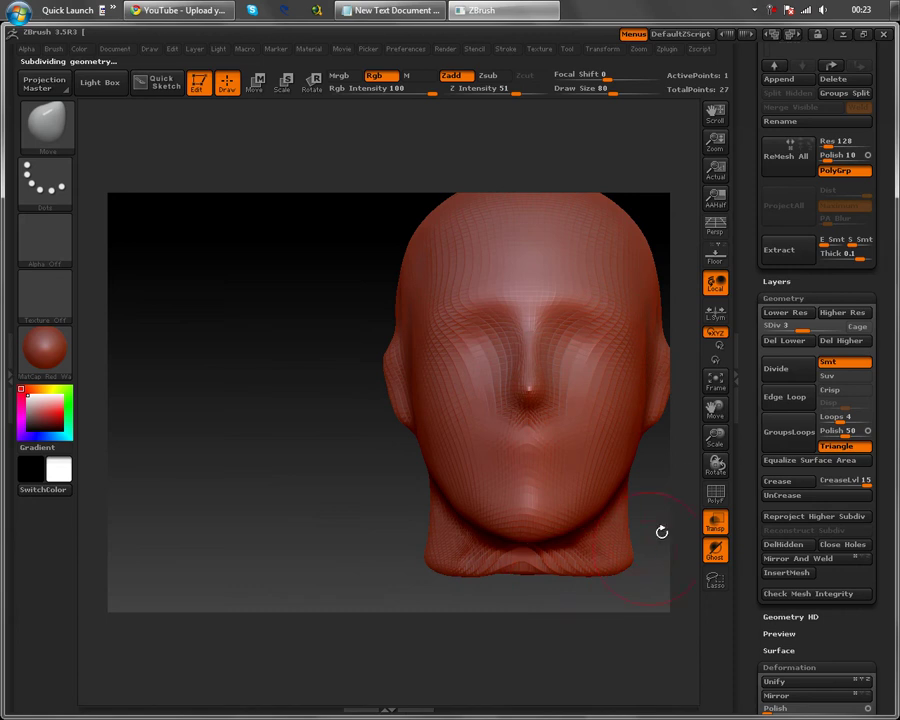
pyautogui.moveTo(714, 407)
pyautogui.mouseDown()
pyautogui.moveTo(714, 397)
pyautogui.moveTo(712, 422)
pyautogui.moveTo(706, 410)
pyautogui.mouseUp()
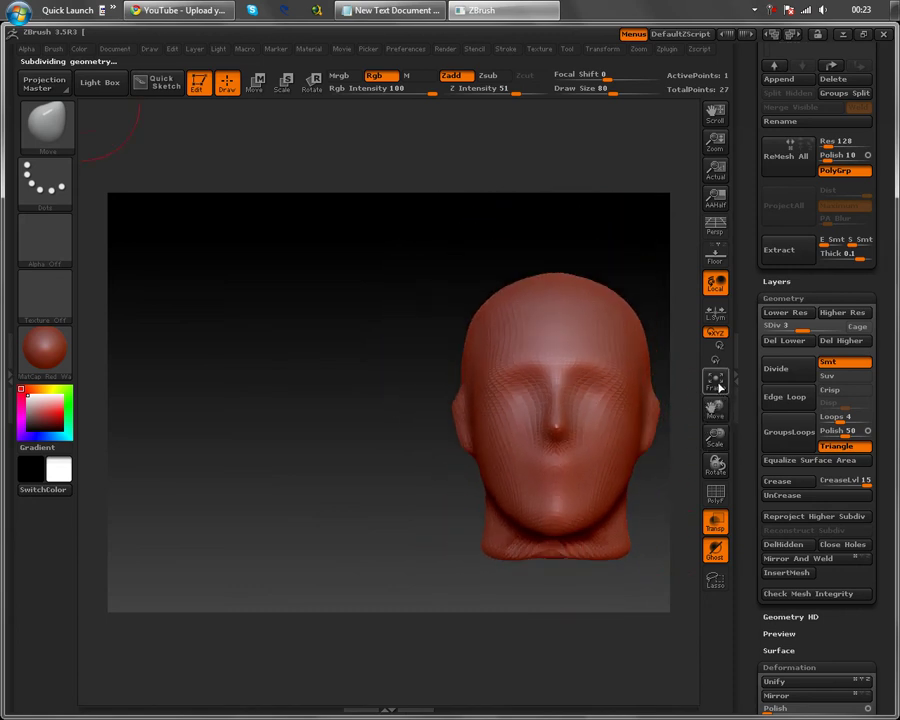
pyautogui.click(712, 382)
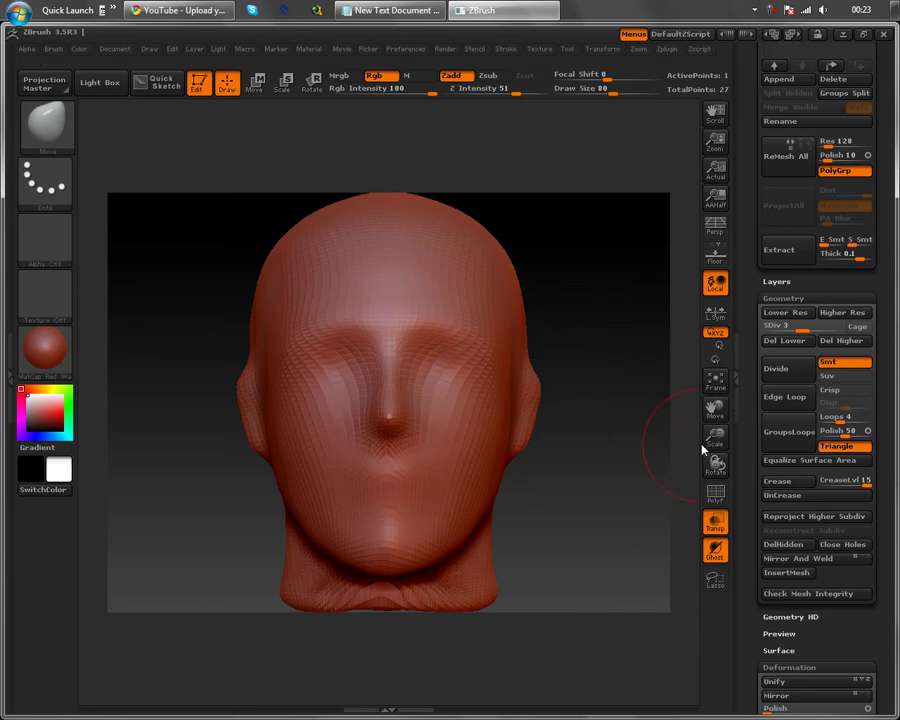
pyautogui.moveTo(714, 463)
pyautogui.mouseDown()
pyautogui.moveTo(682, 424)
pyautogui.moveTo(540, 493)
pyautogui.moveTo(574, 482)
pyautogui.moveTo(516, 524)
pyautogui.moveTo(488, 517)
pyautogui.moveTo(505, 520)
pyautogui.mouseUp()
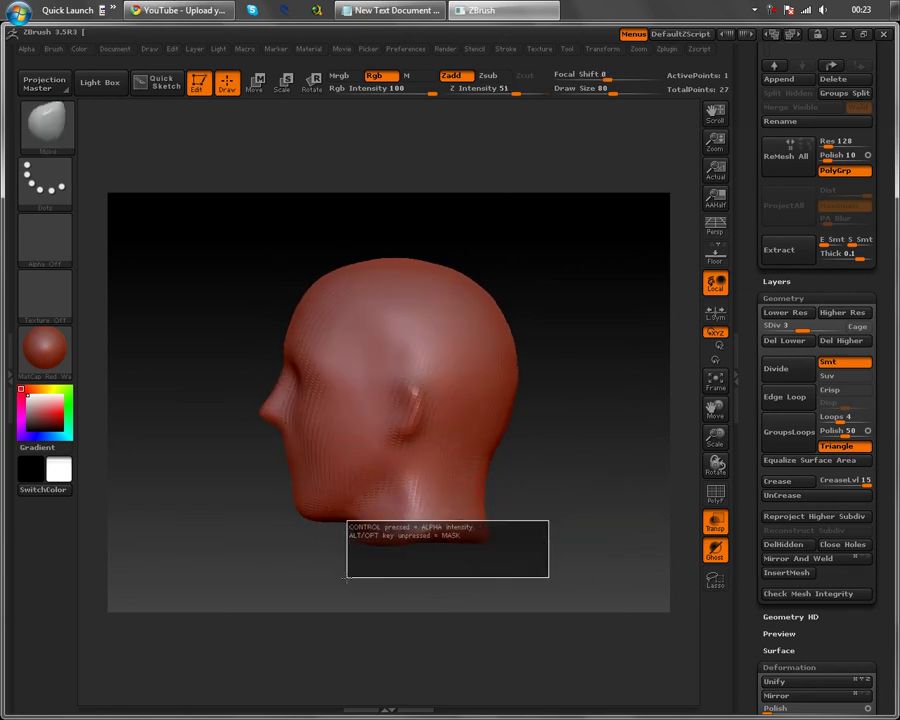
# Mask a band across the neck, clear the mask, and return to SDiv 1
pyautogui.keyDown('ctrl'); pyautogui.moveTo(546, 519); pyautogui.dragTo(350, 548); pyautogui.keyUp('ctrl')
pyautogui.keyDown('ctrl'); pyautogui.click(502, 558); pyautogui.keyUp('ctrl')
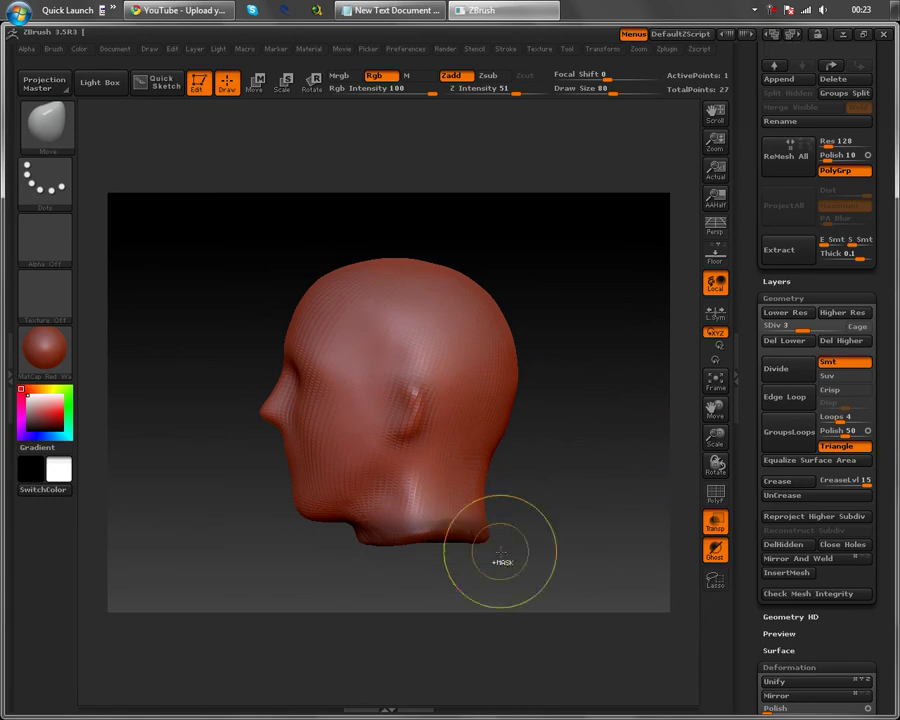
pyautogui.click(800, 342)
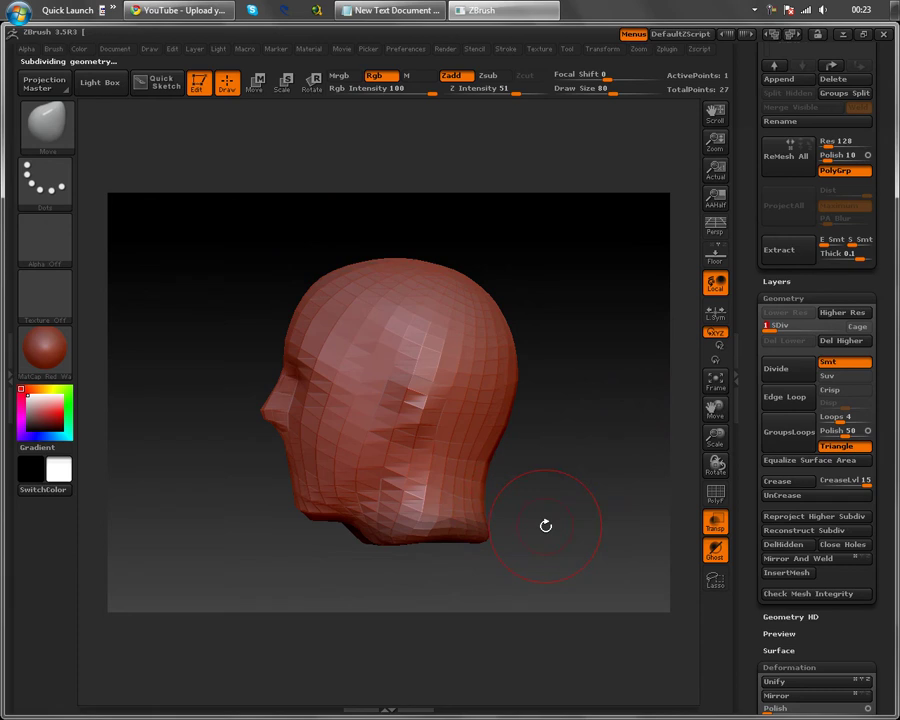
pyautogui.moveTo(544, 543); pyautogui.dragTo(614, 534)
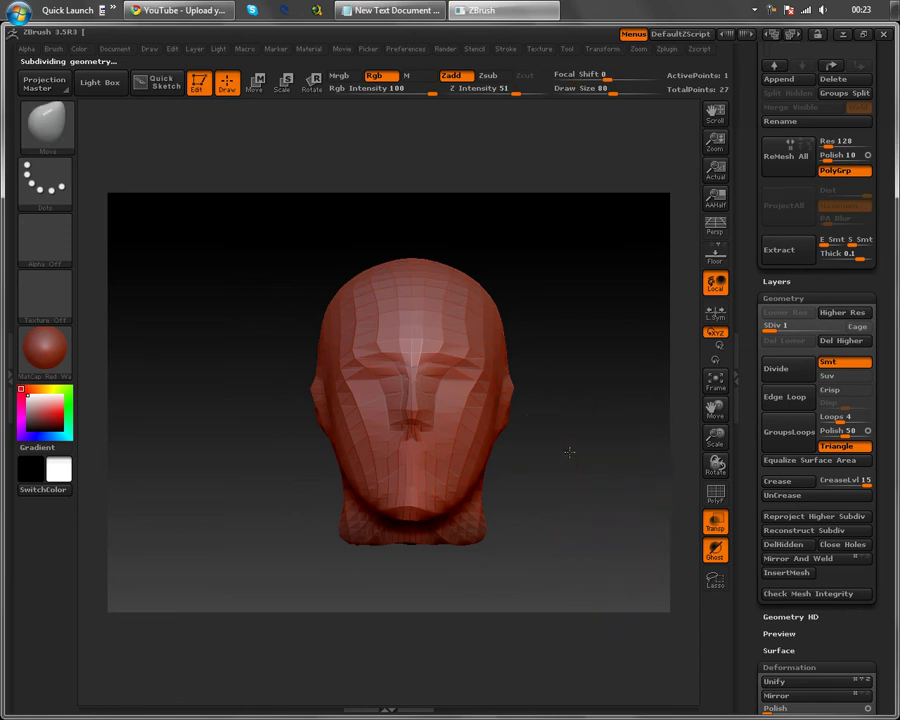
# Orbit the head, expand Tool > Sculpty, and start Save As for the ZTool
pyautogui.moveTo(601, 434)
pyautogui.mouseDown()
pyautogui.moveTo(590, 465)
pyautogui.moveTo(608, 471)
pyautogui.mouseUp()
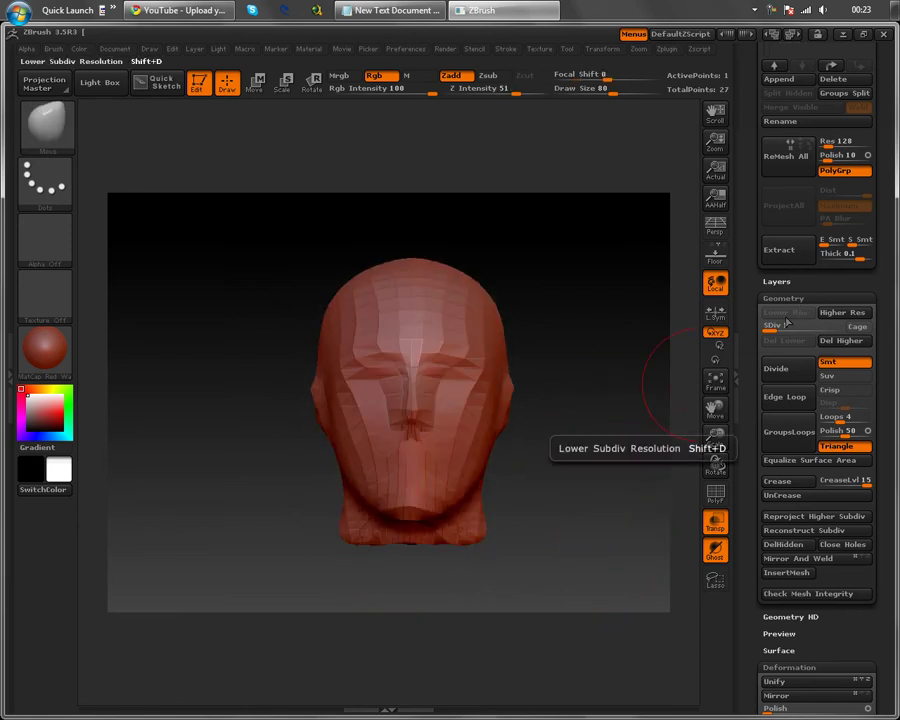
pyautogui.moveTo(681, 364)
pyautogui.mouseDown()
pyautogui.moveTo(604, 375)
pyautogui.moveTo(633, 398)
pyautogui.mouseUp()
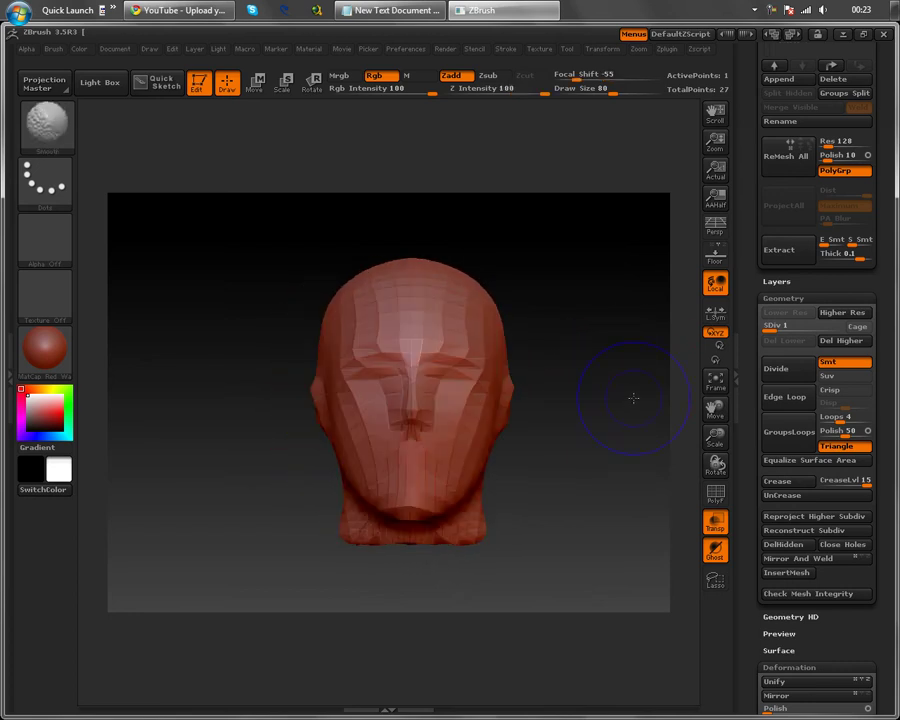
pyautogui.moveTo(617, 354)
pyautogui.mouseDown()
pyautogui.moveTo(569, 417)
pyautogui.moveTo(608, 385)
pyautogui.mouseUp()
pyautogui.moveTo(884, 572); pyautogui.dragTo(886, 366)
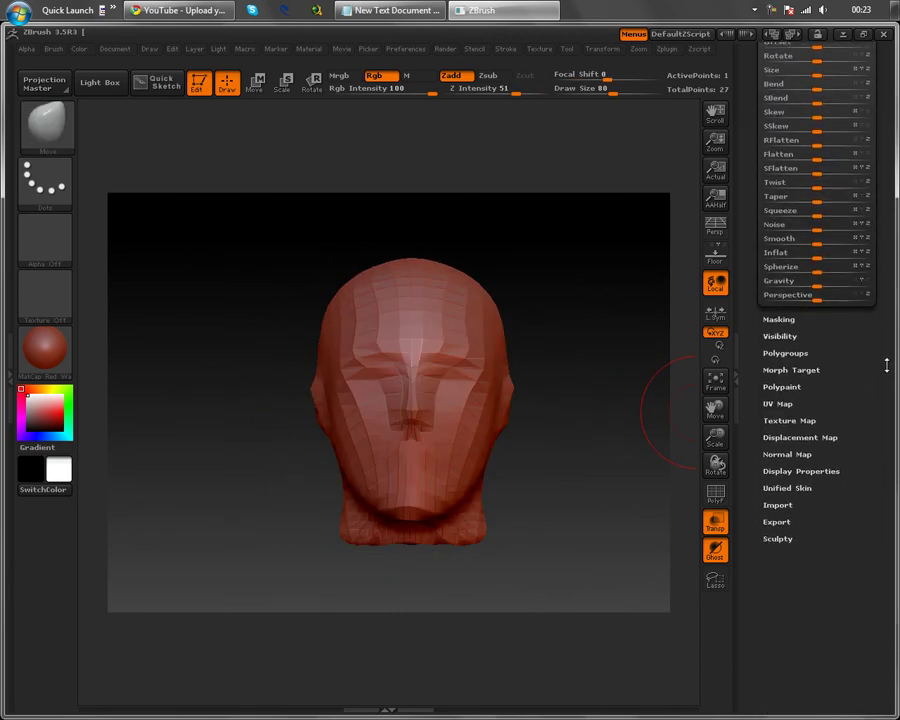
pyautogui.click(778, 538)
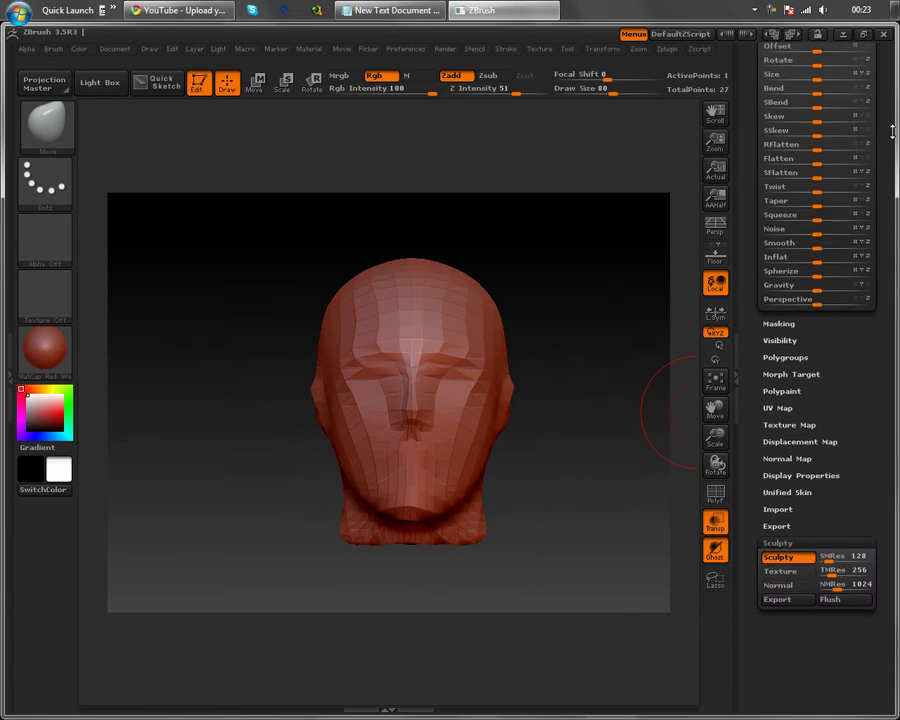
pyautogui.moveTo(883, 158); pyautogui.dragTo(884, 60)
pyautogui.click(851, 73)
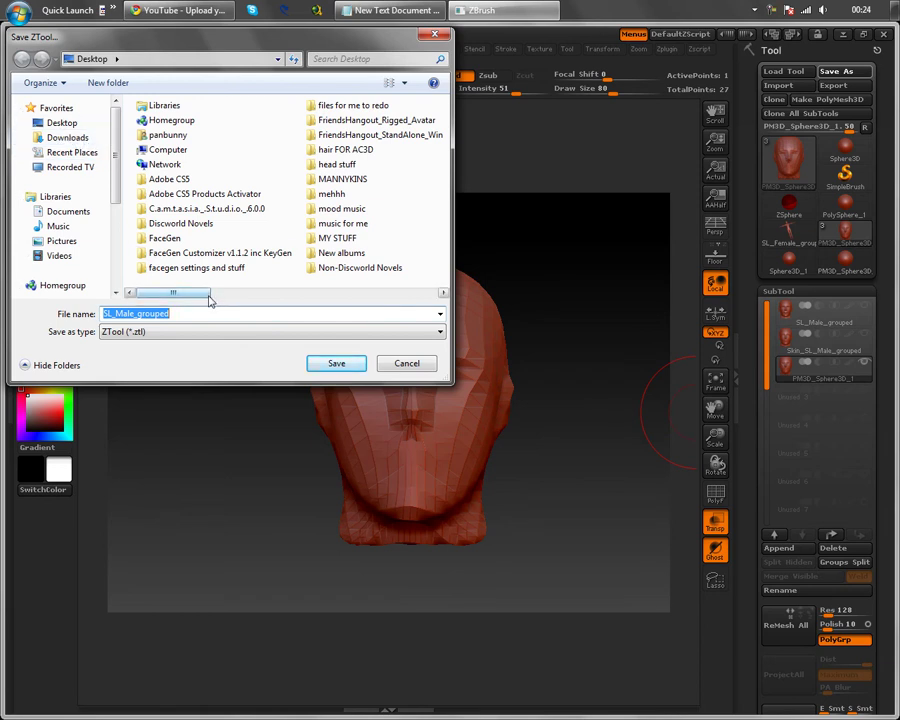
# Save the ZTool as 'head 1', then orbit the head
pyautogui.write('haed 1')
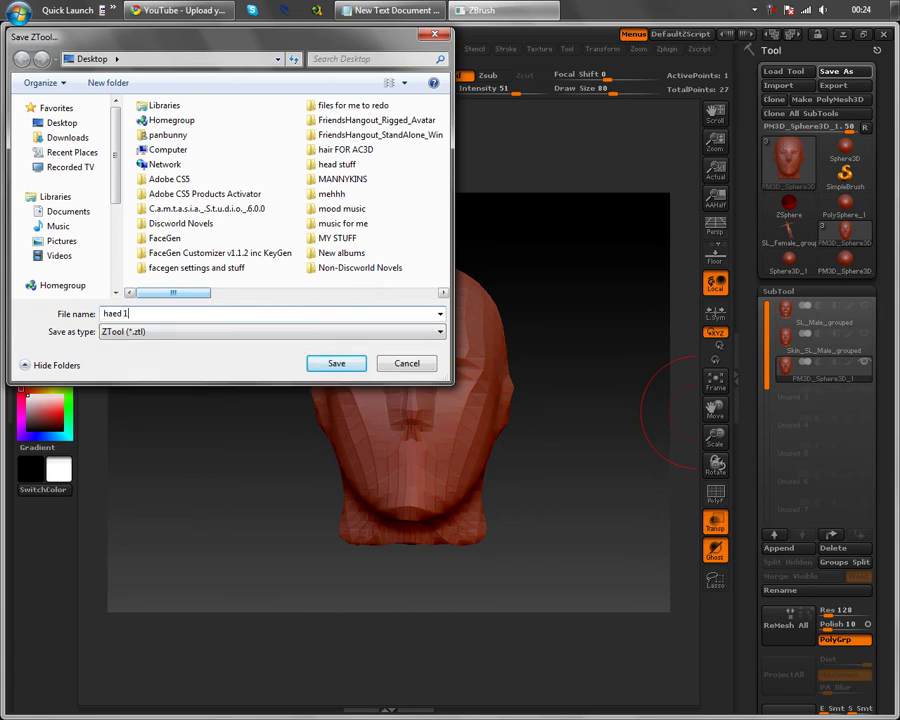
pyautogui.press('BackSpace')
pyautogui.press('BackSpace')
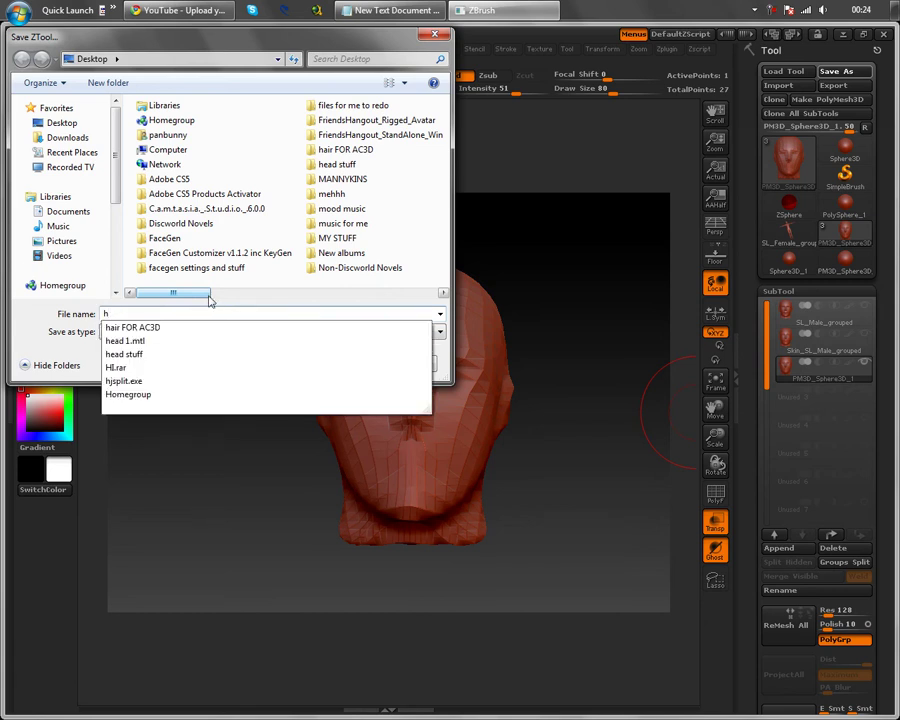
pyautogui.write('ead 1')
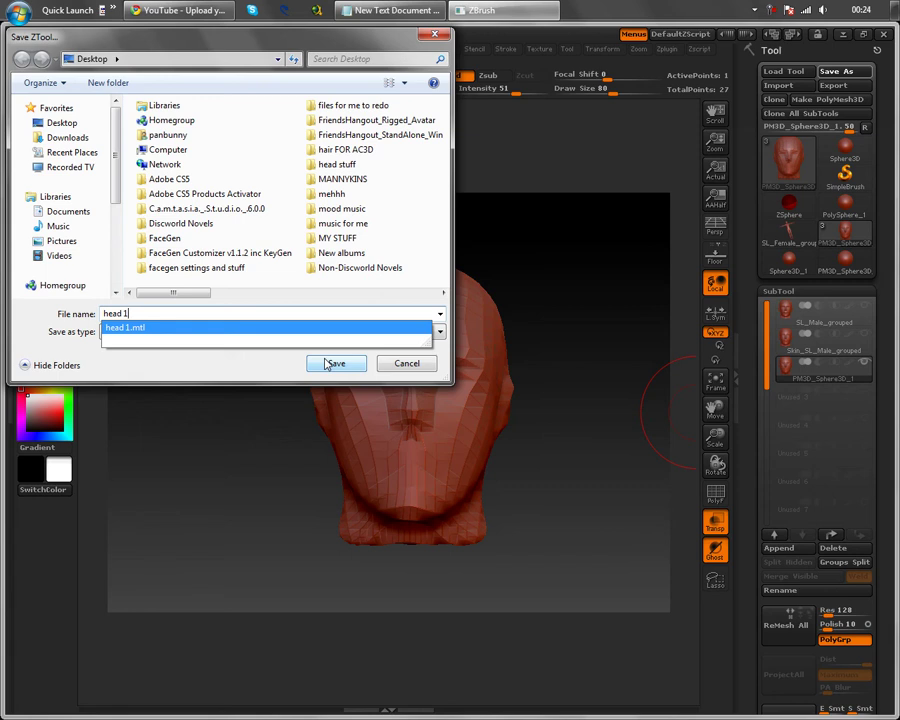
pyautogui.click(327, 364)
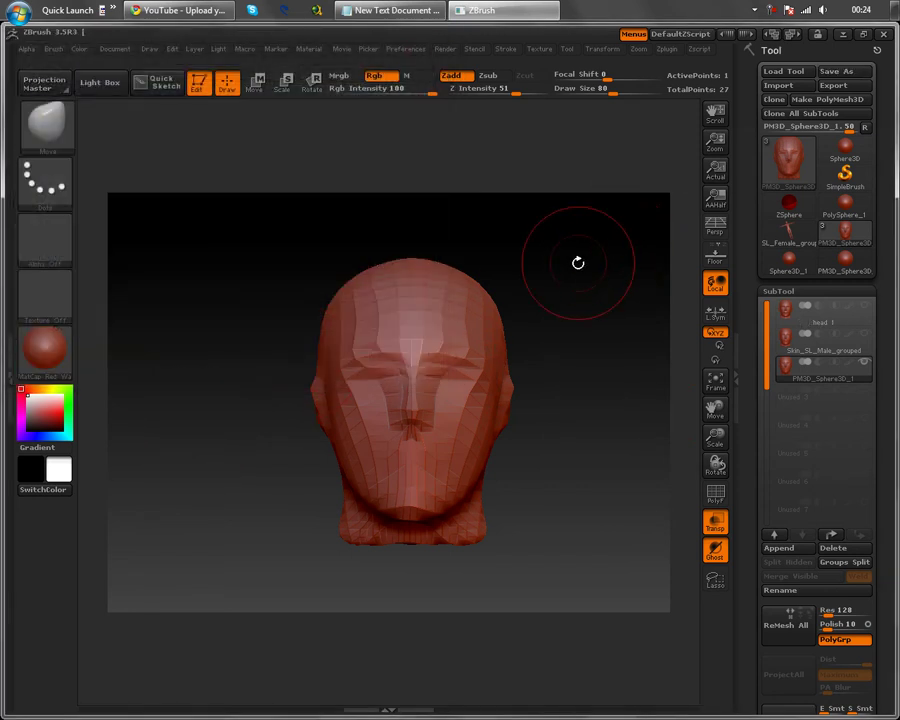
pyautogui.moveTo(574, 282)
pyautogui.mouseDown()
pyautogui.moveTo(526, 320)
pyautogui.moveTo(572, 290)
pyautogui.mouseUp()
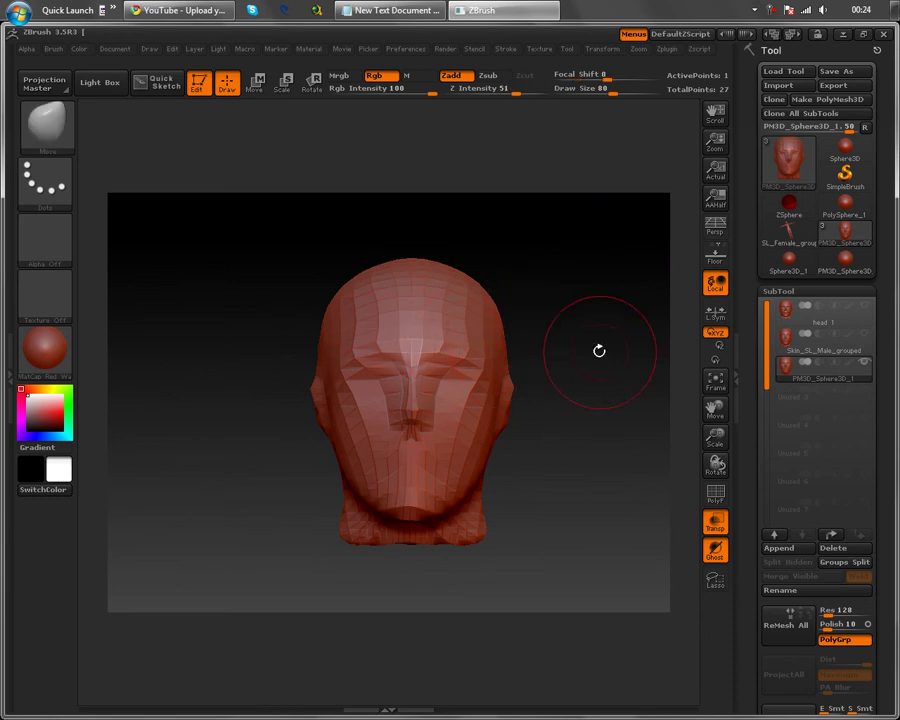
pyautogui.moveTo(600, 407)
pyautogui.mouseDown()
pyautogui.moveTo(597, 391)
pyautogui.moveTo(525, 381)
pyautogui.moveTo(623, 392)
pyautogui.mouseUp()
# Load the MANNYKIN male head and body natural arm down suit ZTool via Load Tool
pyautogui.click(788, 73)
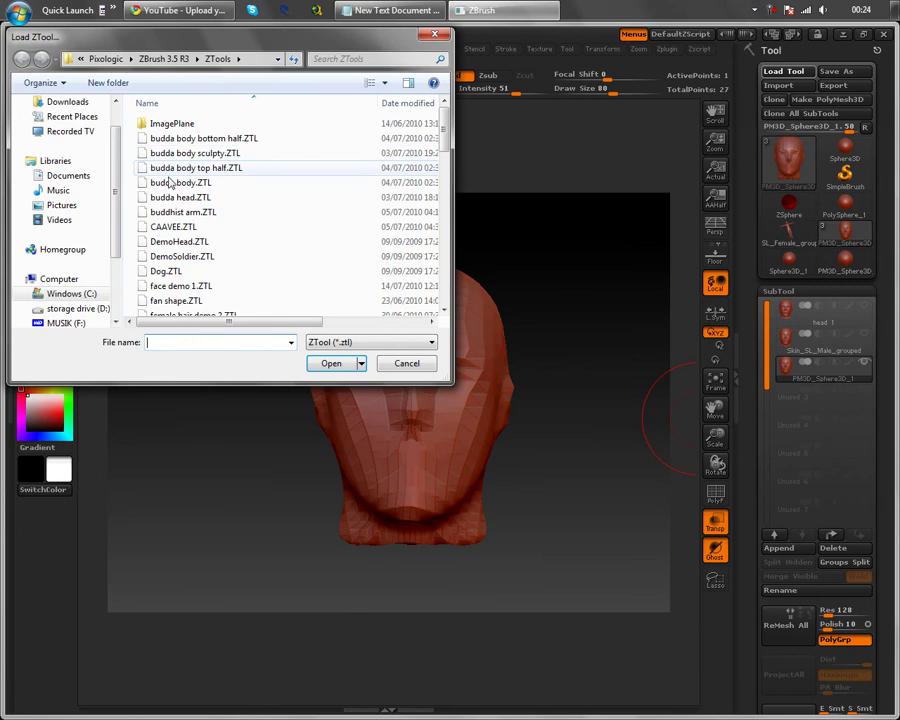
pyautogui.moveTo(116, 203)
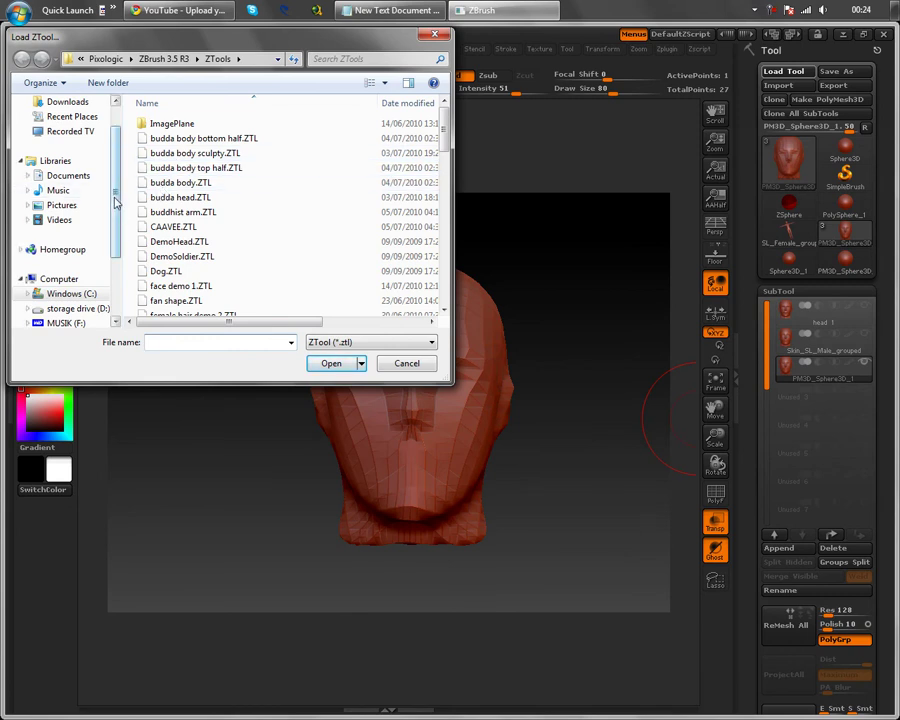
pyautogui.scroll(-2, 114, 205)
pyautogui.scroll(1, 114, 205)
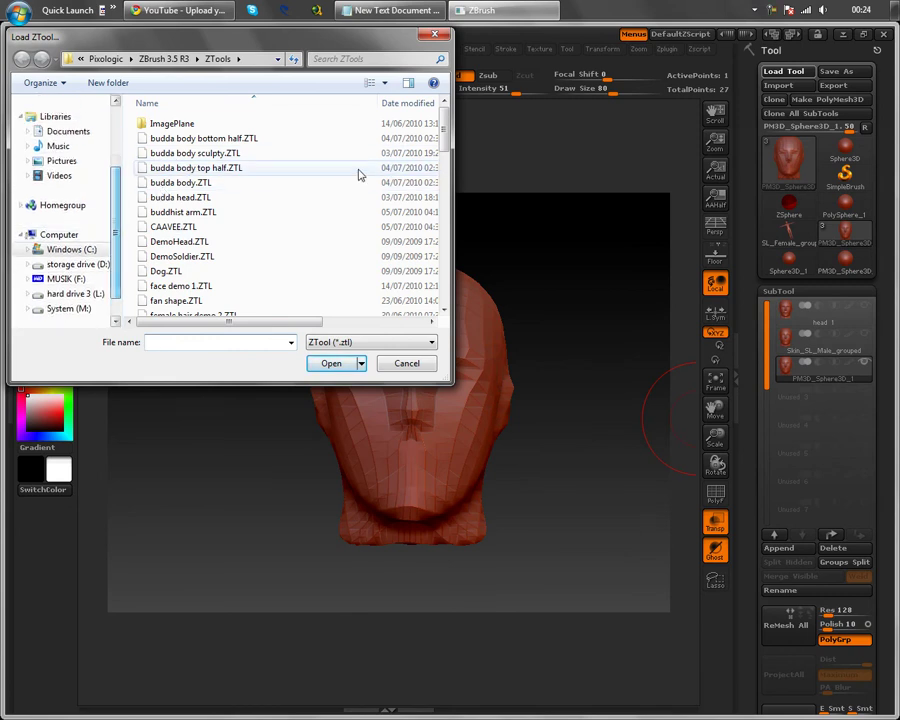
pyautogui.moveTo(444, 138); pyautogui.dragTo(445, 225)
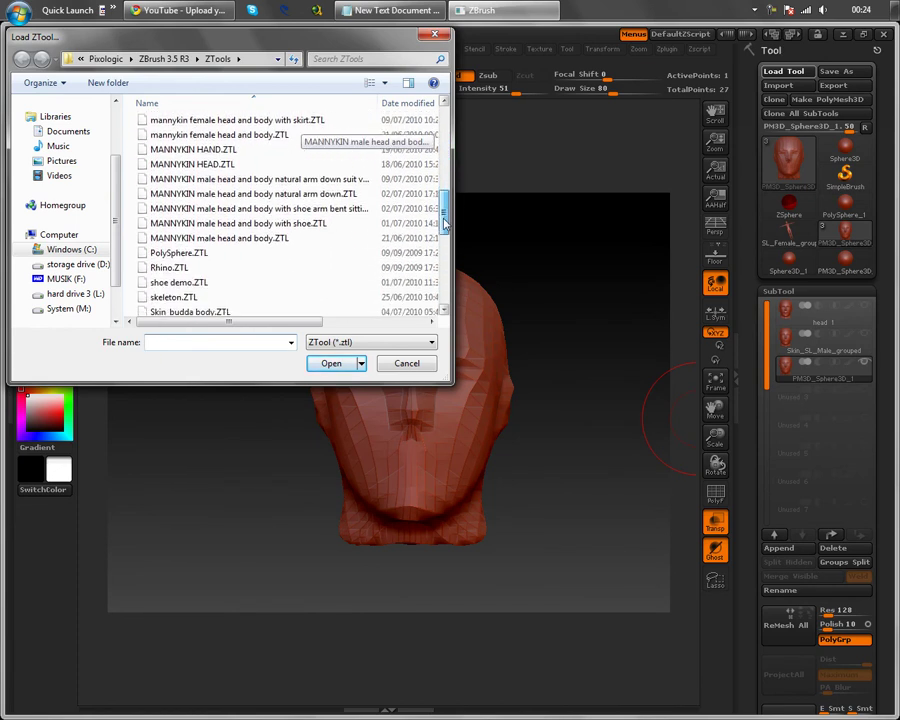
pyautogui.click(296, 180)
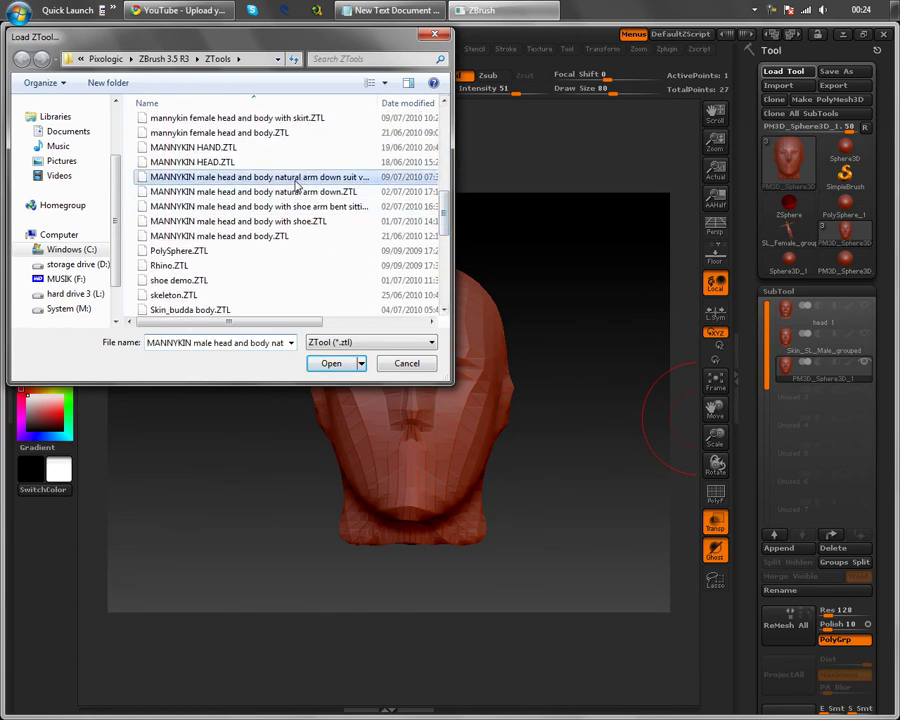
pyautogui.click(330, 363)
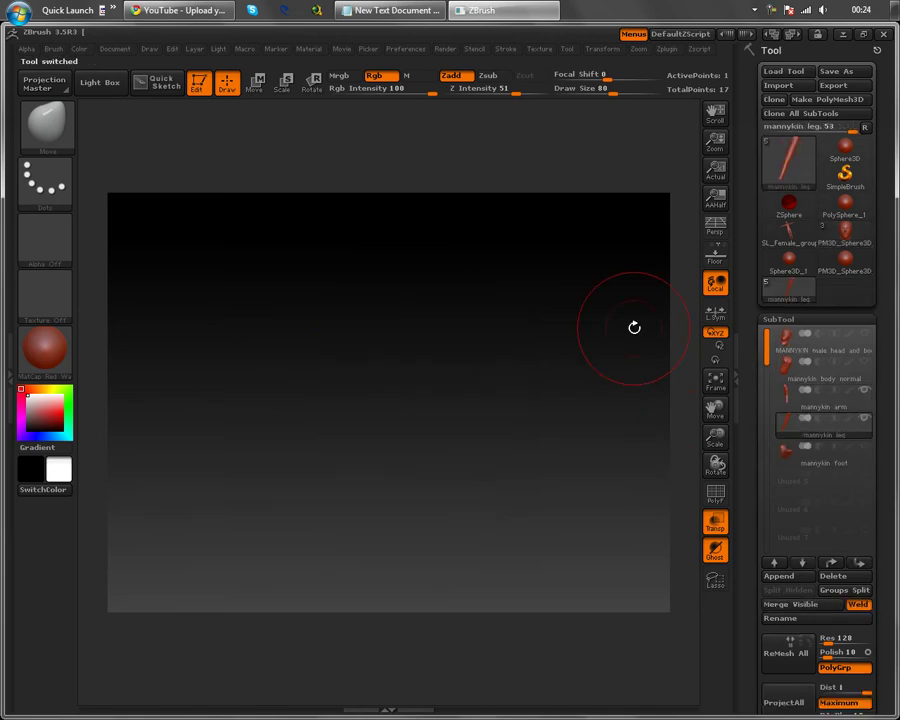
# Show the head and torso SubTools with the leg, and turn off Transp for an opaque figure
pyautogui.click(717, 384)
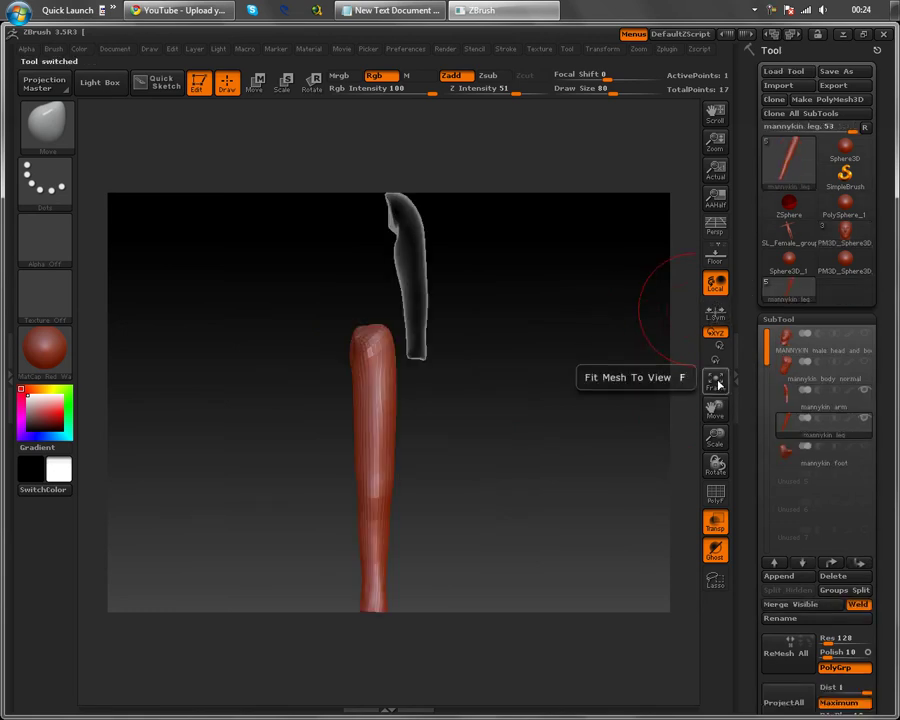
pyautogui.click(870, 340)
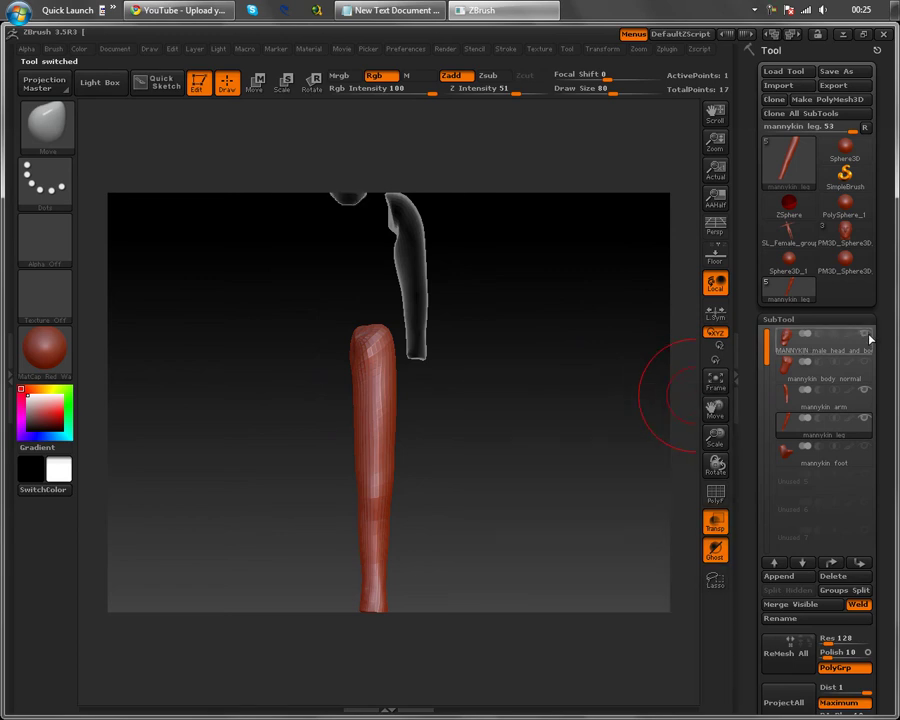
pyautogui.click(866, 362)
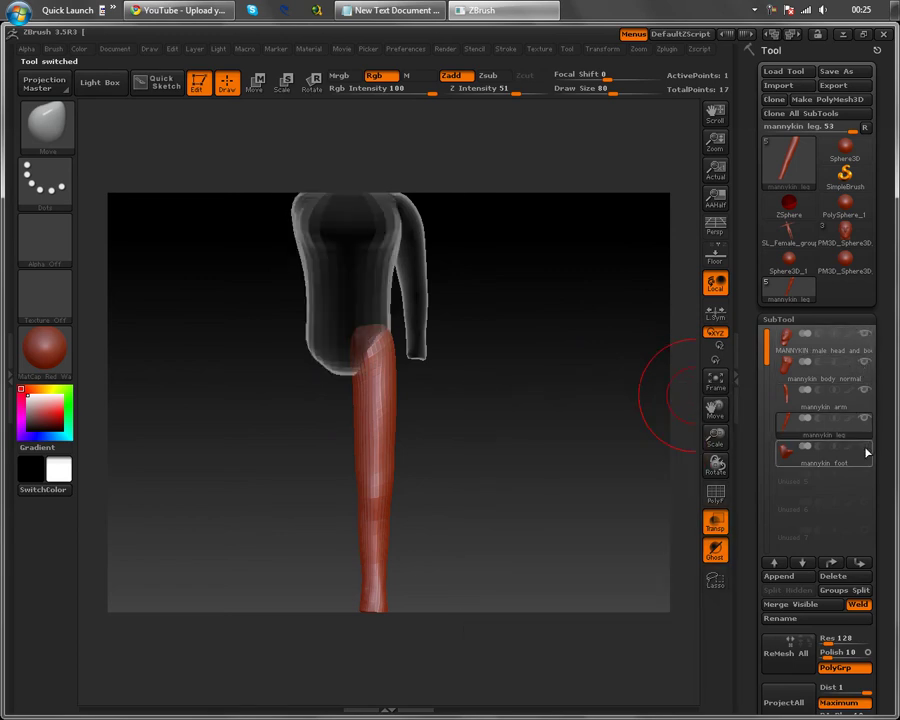
pyautogui.click(715, 520)
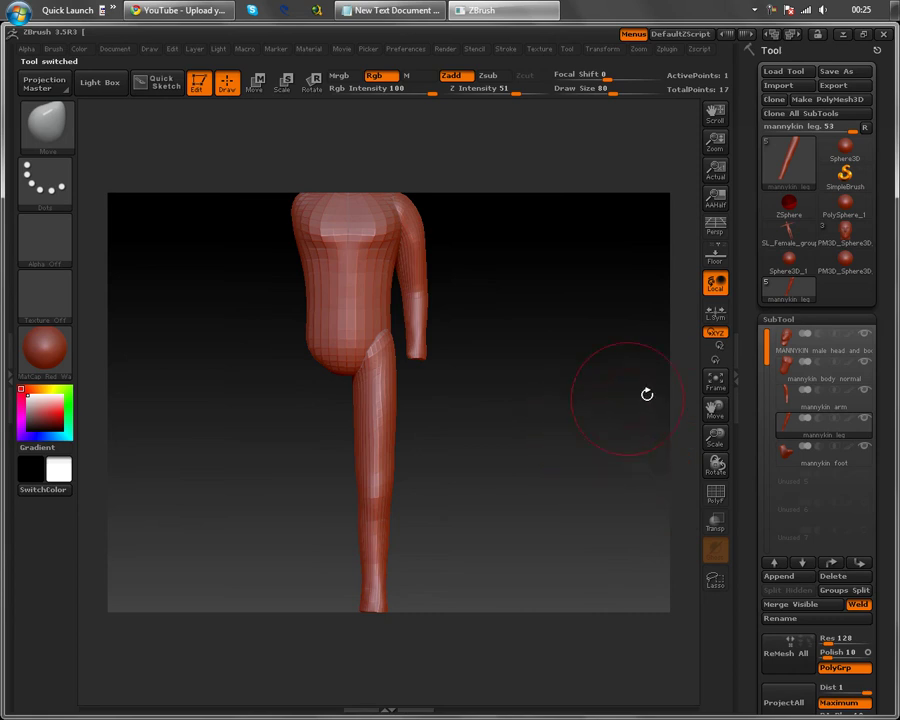
# Frame the whole figure, turn it to face front, and zoom in on the head and shoulders
pyautogui.moveTo(589, 410); pyautogui.dragTo(543, 412)
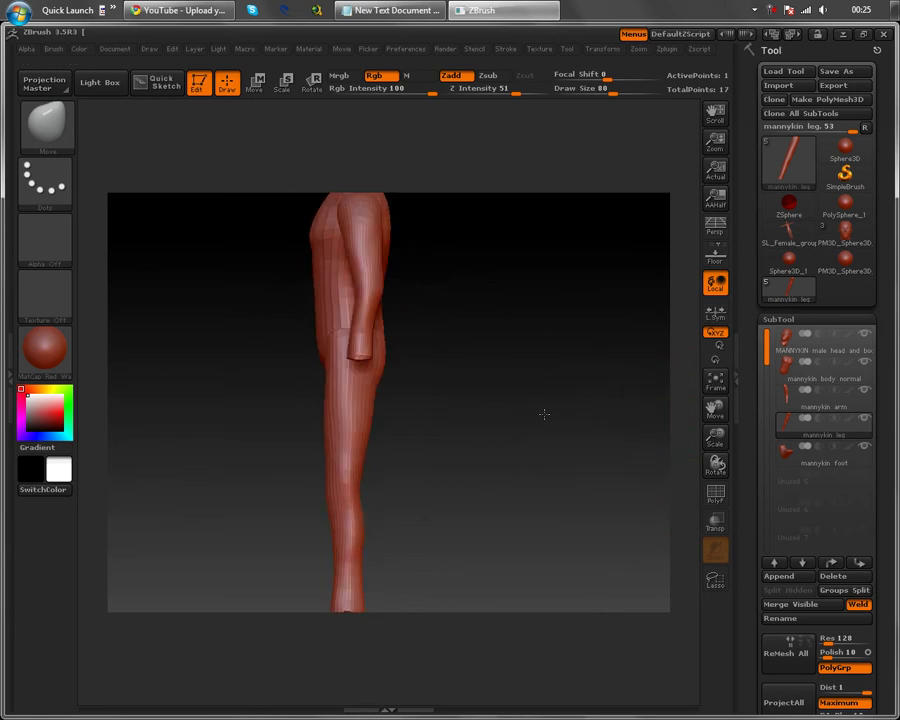
pyautogui.click(715, 385)
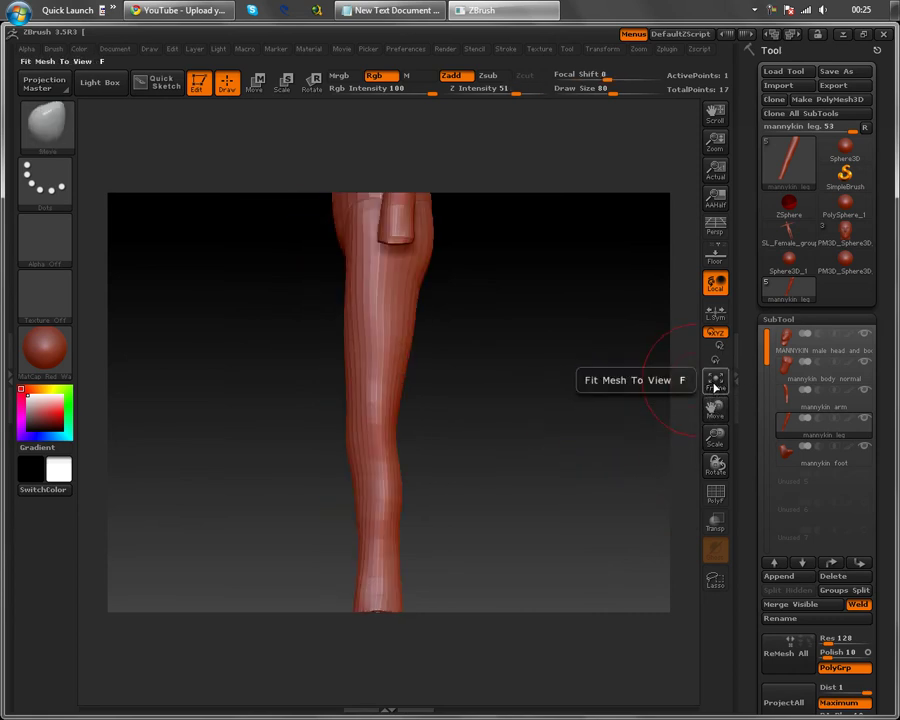
pyautogui.click(715, 383)
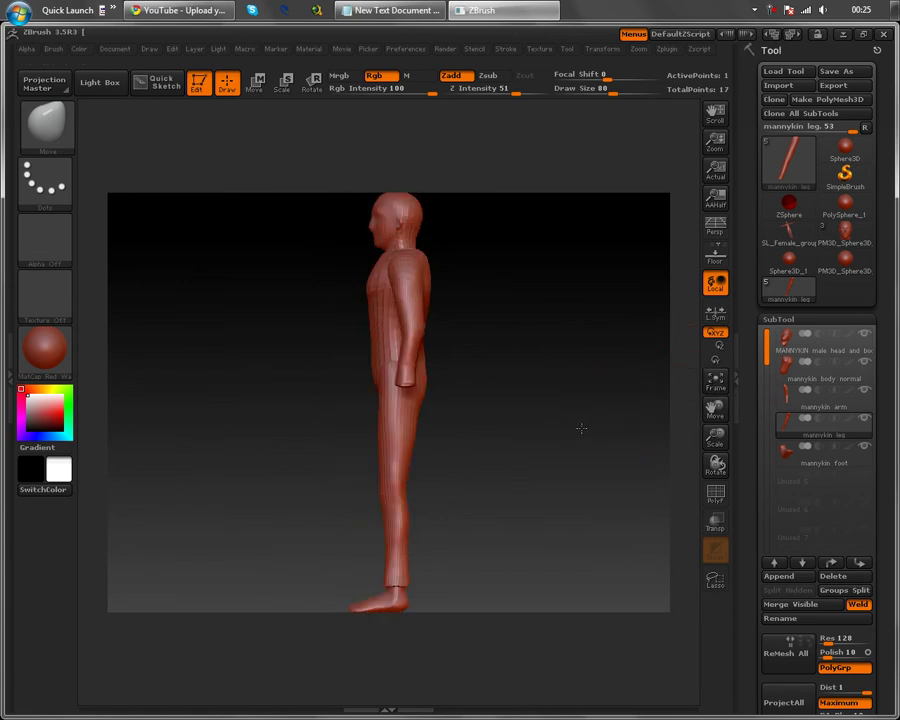
pyautogui.moveTo(581, 428); pyautogui.dragTo(651, 430)
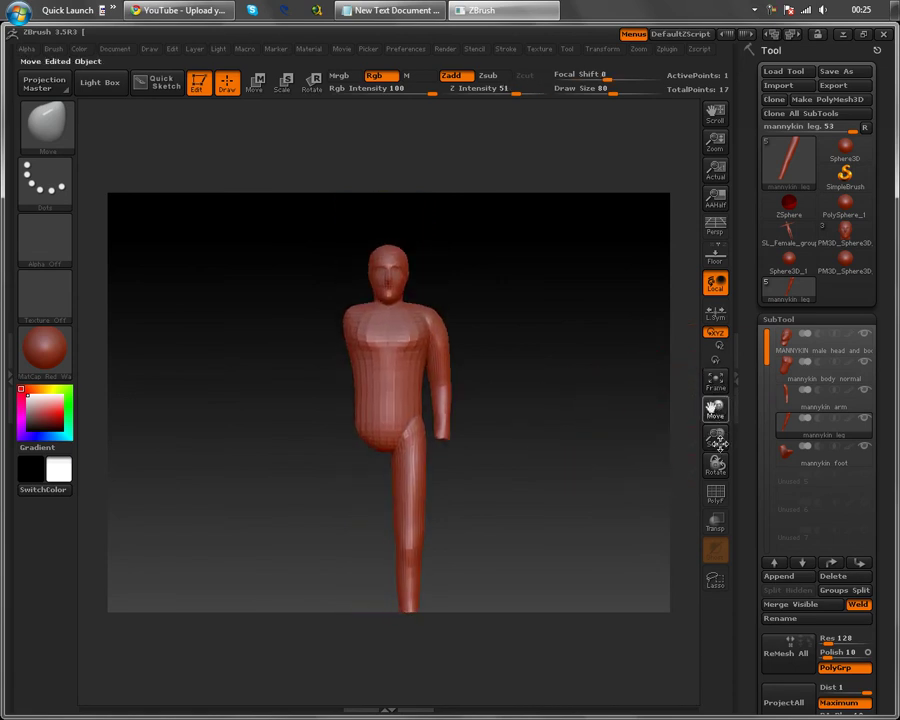
pyautogui.moveTo(716, 437); pyautogui.dragTo(718, 575)
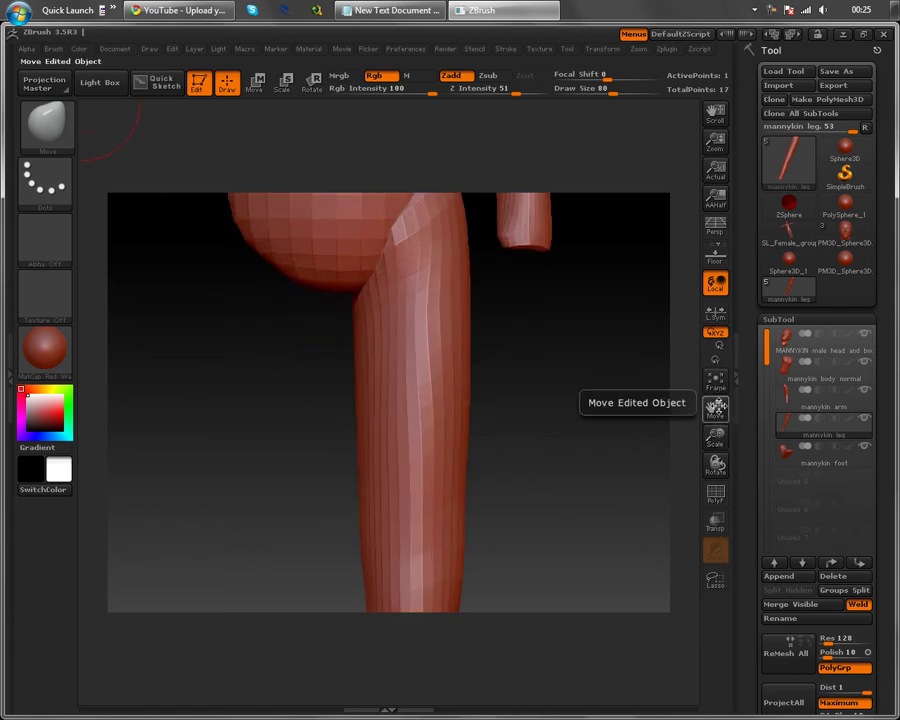
pyautogui.moveTo(716, 407); pyautogui.dragTo(712, 690)
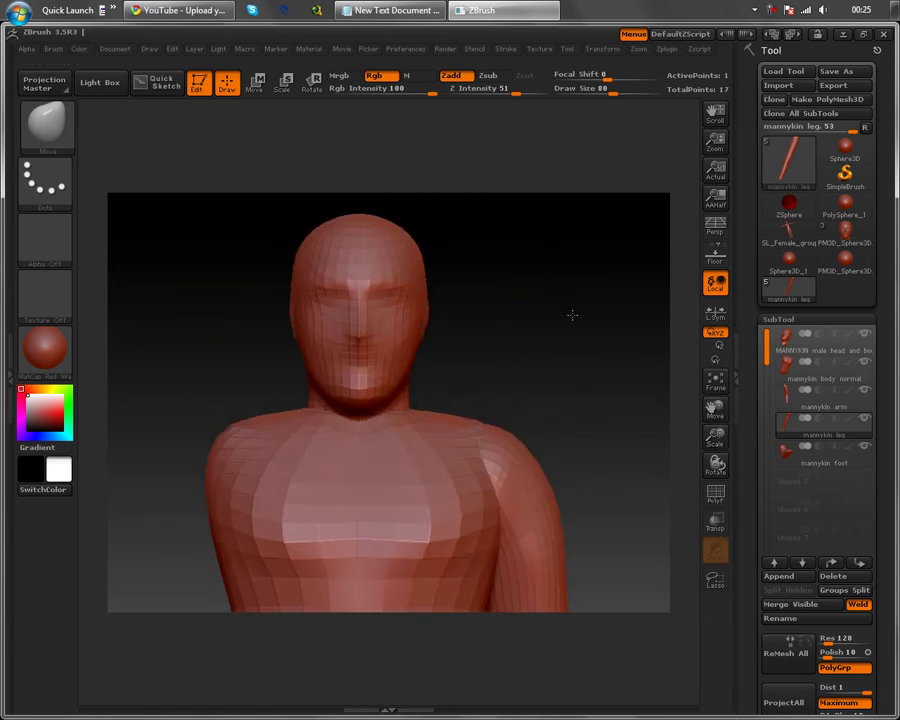
# Zoom back out, reframe the full mannequin and turn it to a side profile
pyautogui.moveTo(572, 315)
pyautogui.mouseDown()
pyautogui.moveTo(516, 338)
pyautogui.moveTo(560, 325)
pyautogui.mouseUp()
pyautogui.moveTo(716, 411); pyautogui.dragTo(715, 436)
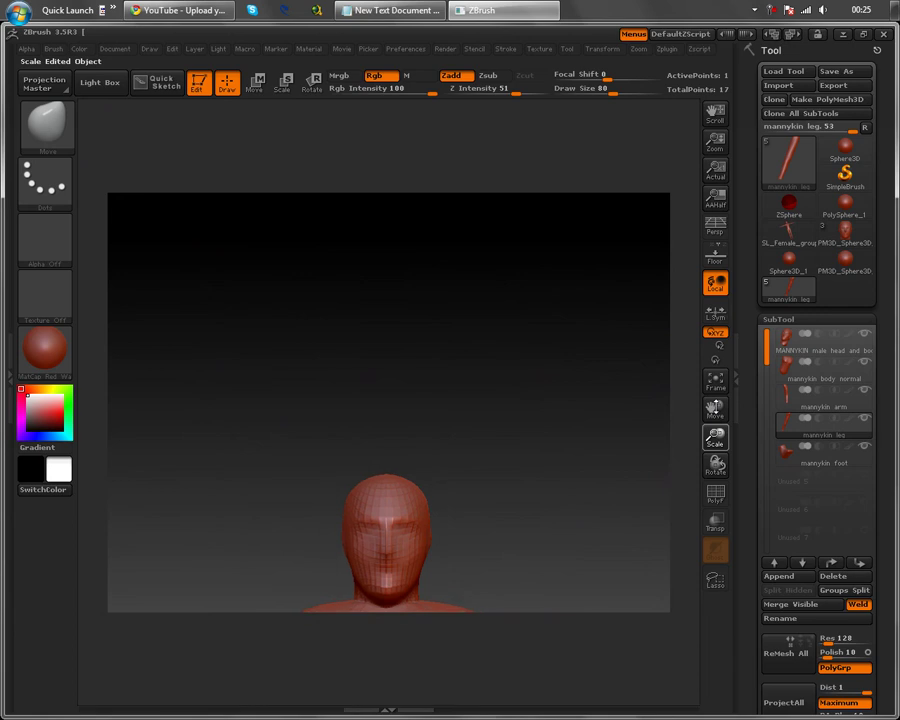
pyautogui.click(716, 390)
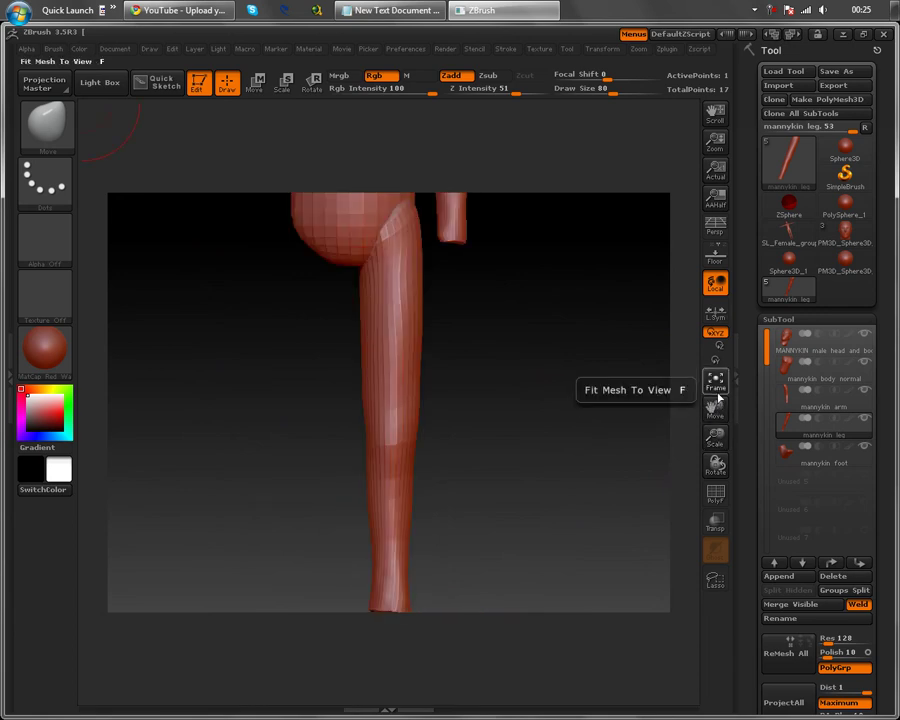
pyautogui.click(716, 390)
pyautogui.moveTo(590, 382)
pyautogui.keyDown('shift'); pyautogui.mouseDown()
pyautogui.moveTo(520, 387)
pyautogui.moveTo(571, 391)
pyautogui.mouseUp(); pyautogui.keyUp('shift')
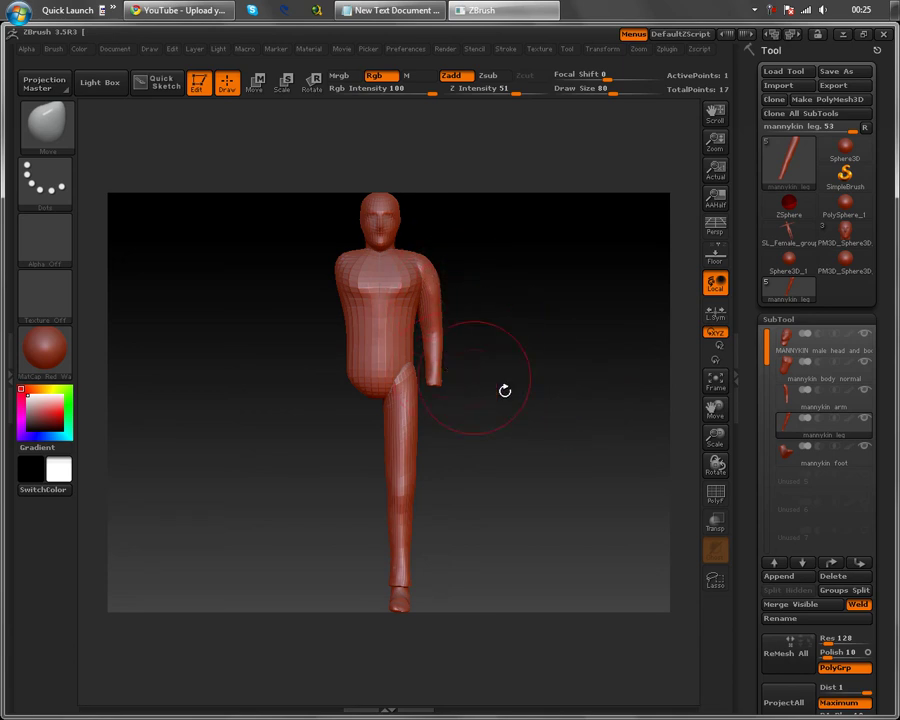
pyautogui.moveTo(504, 388)
pyautogui.mouseDown()
pyautogui.moveTo(501, 423)
pyautogui.moveTo(546, 417)
pyautogui.mouseUp()
pyautogui.moveTo(580, 400)
pyautogui.mouseDown()
pyautogui.moveTo(516, 398)
pyautogui.moveTo(571, 394)
pyautogui.mouseUp()
pyautogui.moveTo(501, 347)
pyautogui.mouseDown()
pyautogui.moveTo(442, 305)
pyautogui.moveTo(430, 345)
pyautogui.moveTo(509, 315)
pyautogui.mouseUp()
pyautogui.moveTo(497, 421)
pyautogui.keyDown('shift'); pyautogui.mouseDown()
pyautogui.moveTo(452, 426)
pyautogui.moveTo(486, 427)
pyautogui.mouseUp(); pyautogui.keyUp('shift')
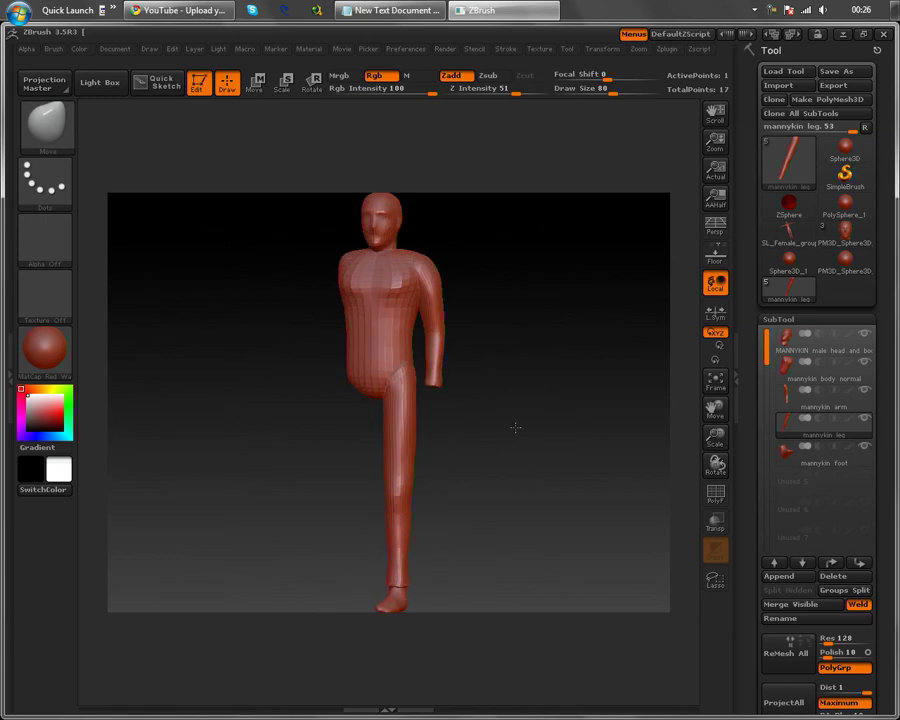
pyautogui.press('d')
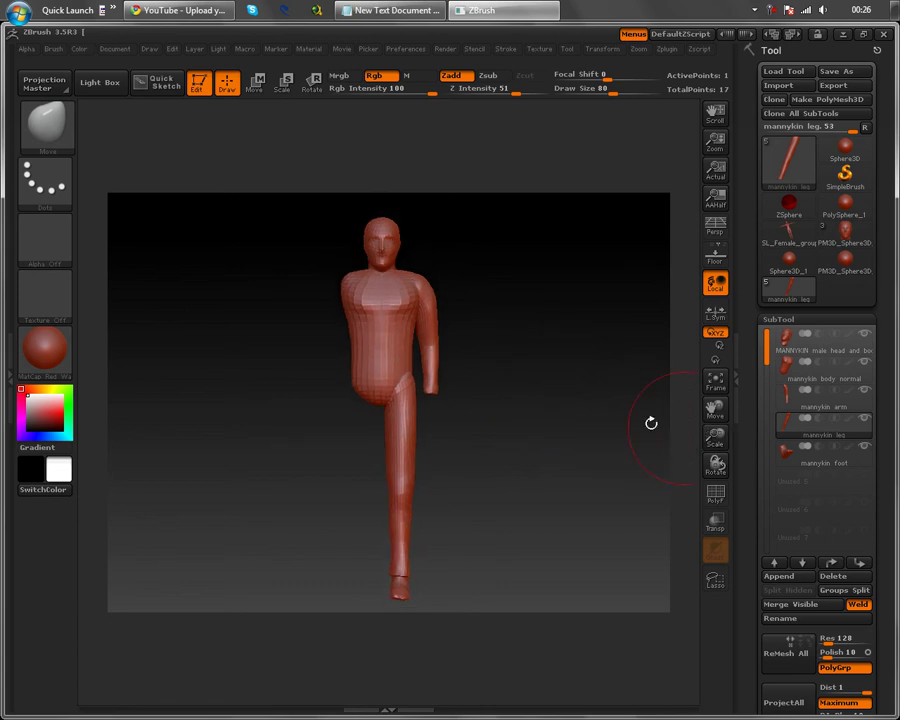
pyautogui.moveTo(548, 382)
pyautogui.mouseDown()
pyautogui.moveTo(494, 388)
pyautogui.moveTo(506, 426)
pyautogui.moveTo(548, 420)
pyautogui.moveTo(581, 393)
pyautogui.moveTo(526, 394)
pyautogui.mouseUp()
pyautogui.moveTo(544, 368); pyautogui.dragTo(533, 371)
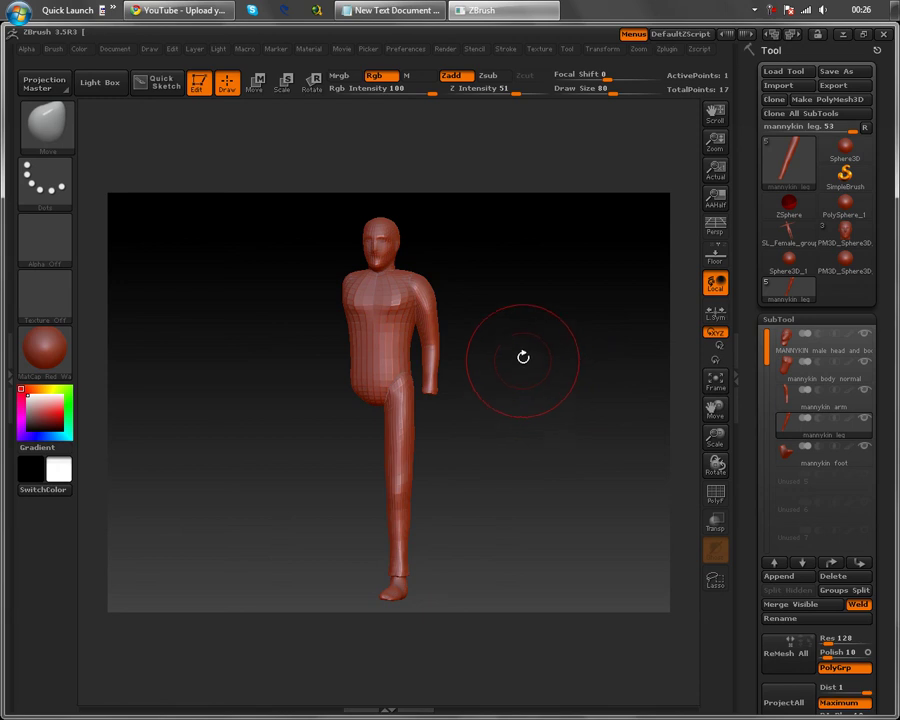
pyautogui.moveTo(520, 356)
pyautogui.mouseDown()
pyautogui.moveTo(481, 354)
pyautogui.moveTo(518, 356)
pyautogui.mouseUp()
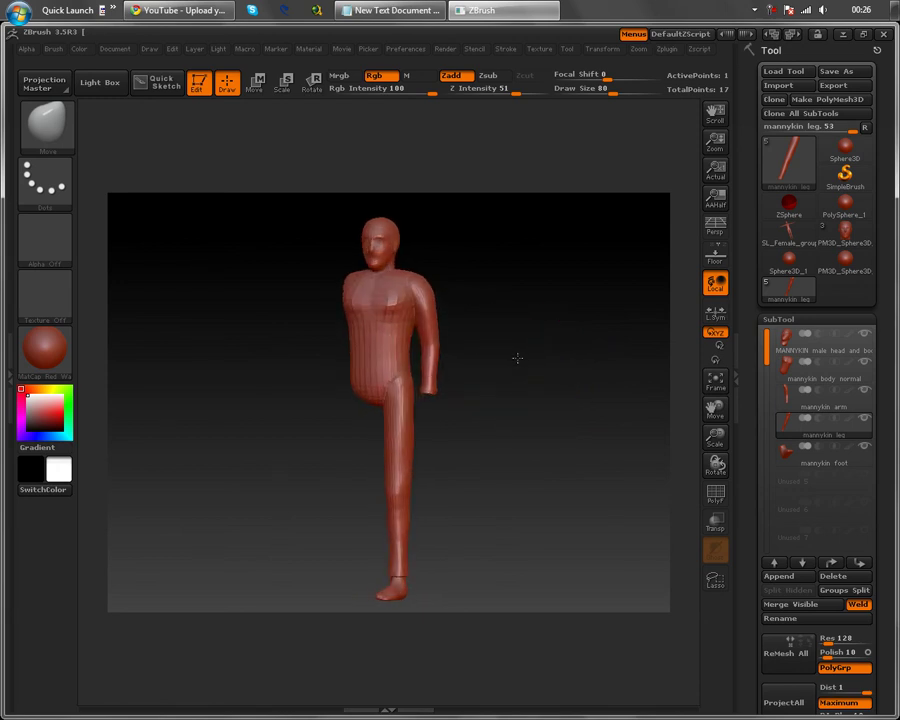
# Hide the torso SubTool, make the head SubTool active, and frame it squared to a front view
pyautogui.click(866, 364)
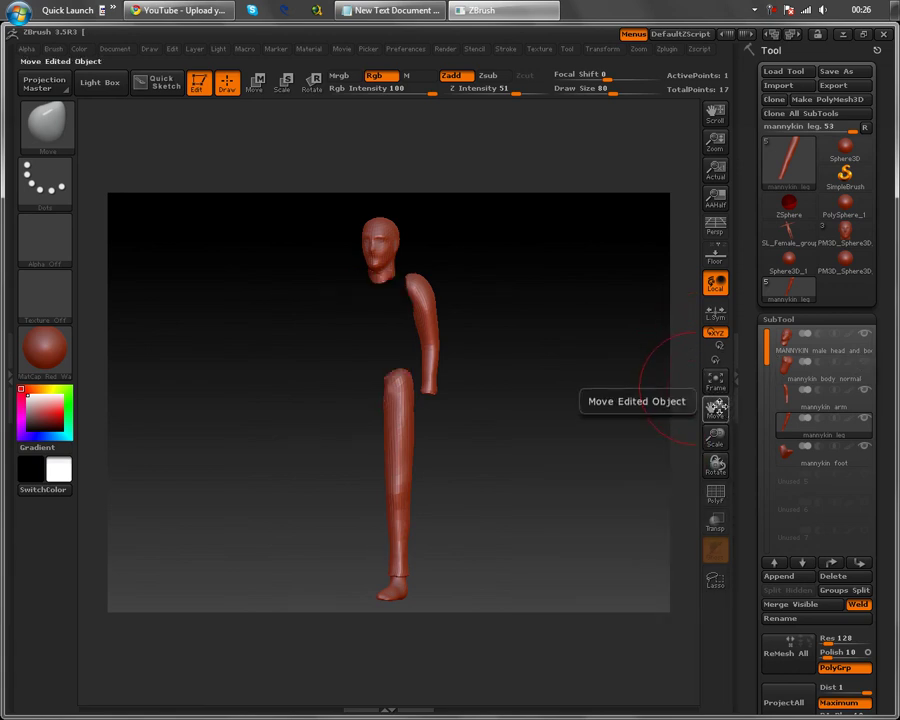
pyautogui.click(717, 389)
pyautogui.press('Up')
pyautogui.press('Up')
pyautogui.press('Up')
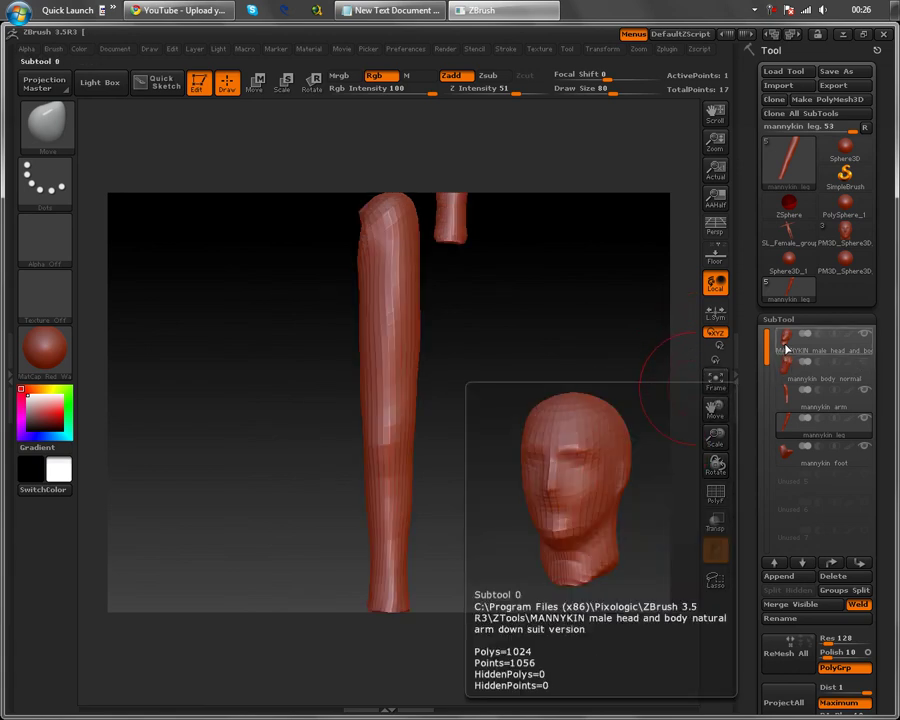
pyautogui.click(717, 381)
pyautogui.click(717, 381)
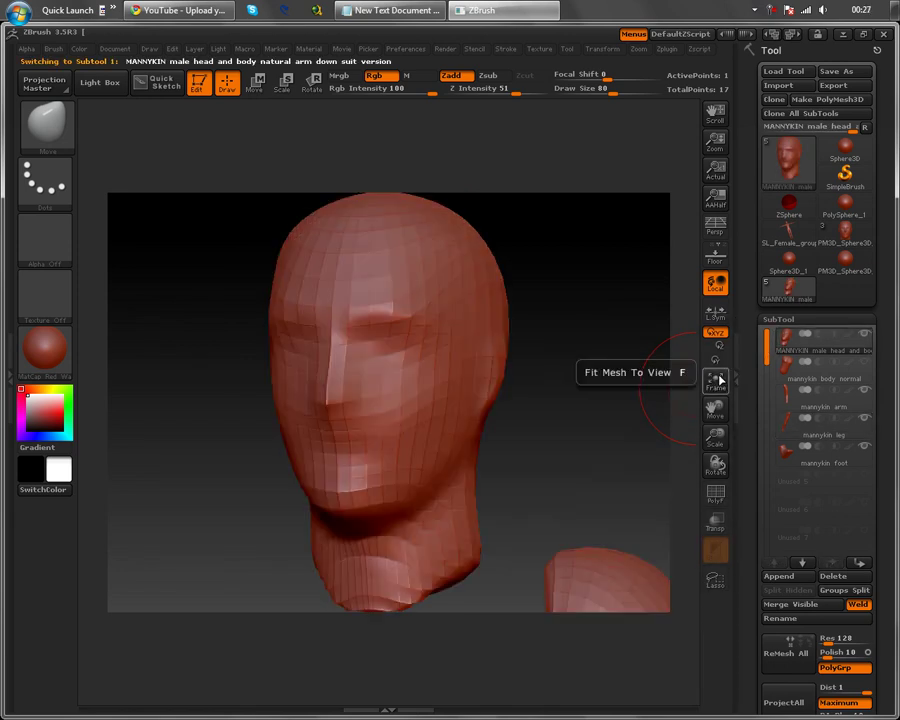
pyautogui.moveTo(641, 443)
pyautogui.mouseDown()
pyautogui.moveTo(587, 428)
pyautogui.moveTo(467, 459)
pyautogui.moveTo(400, 430)
pyautogui.mouseUp()
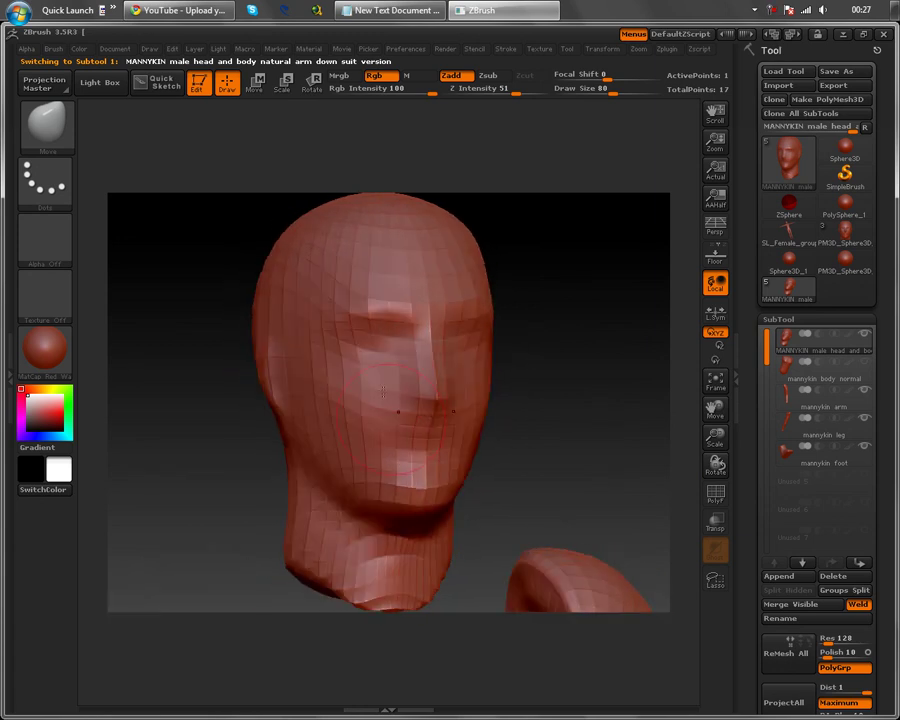
pyautogui.moveTo(600, 451)
pyautogui.mouseDown()
pyautogui.moveTo(552, 456)
pyautogui.moveTo(556, 436)
pyautogui.moveTo(581, 443)
pyautogui.moveTo(556, 469)
pyautogui.moveTo(674, 457)
pyautogui.mouseUp()
pyautogui.moveTo(578, 459); pyautogui.dragTo(594, 456)
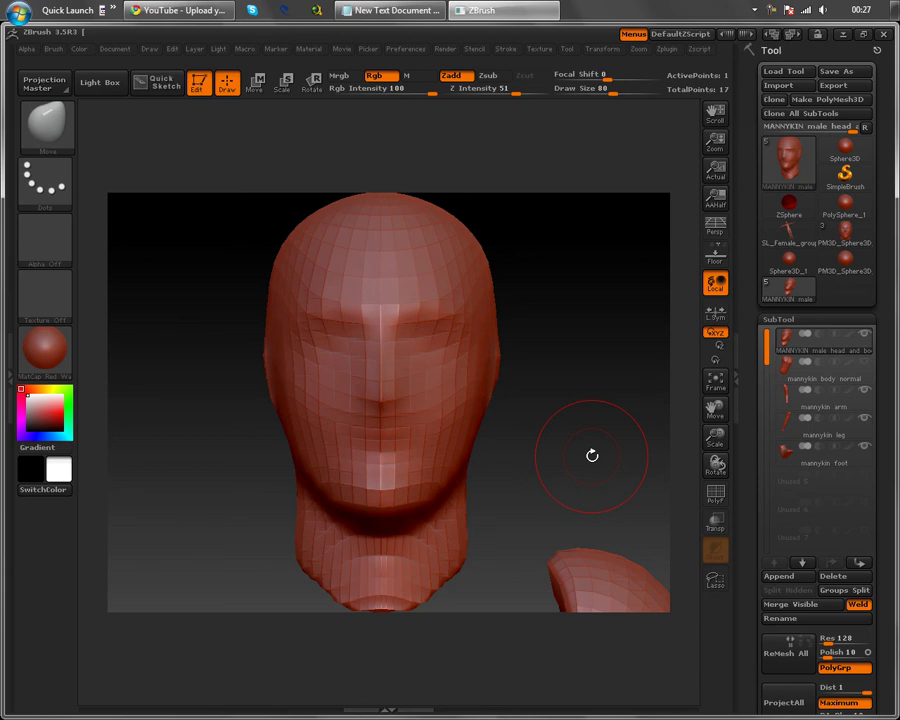
# Divide the MANNYKIN head up to SDiv level 7, then Frame the whole figure
pyautogui.scroll(-5, 889, 375)
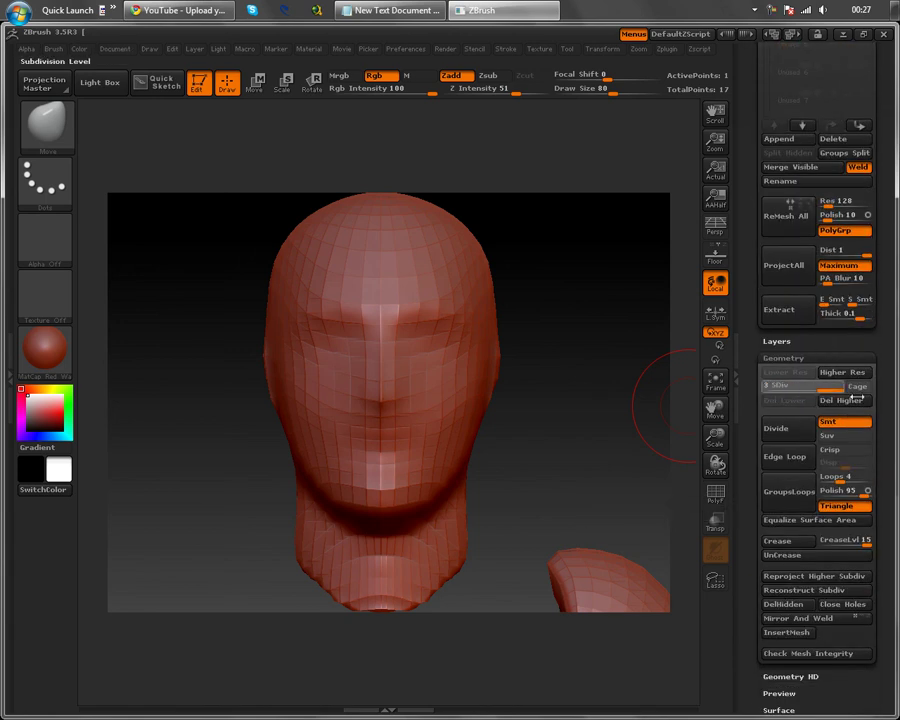
pyautogui.click(785, 430)
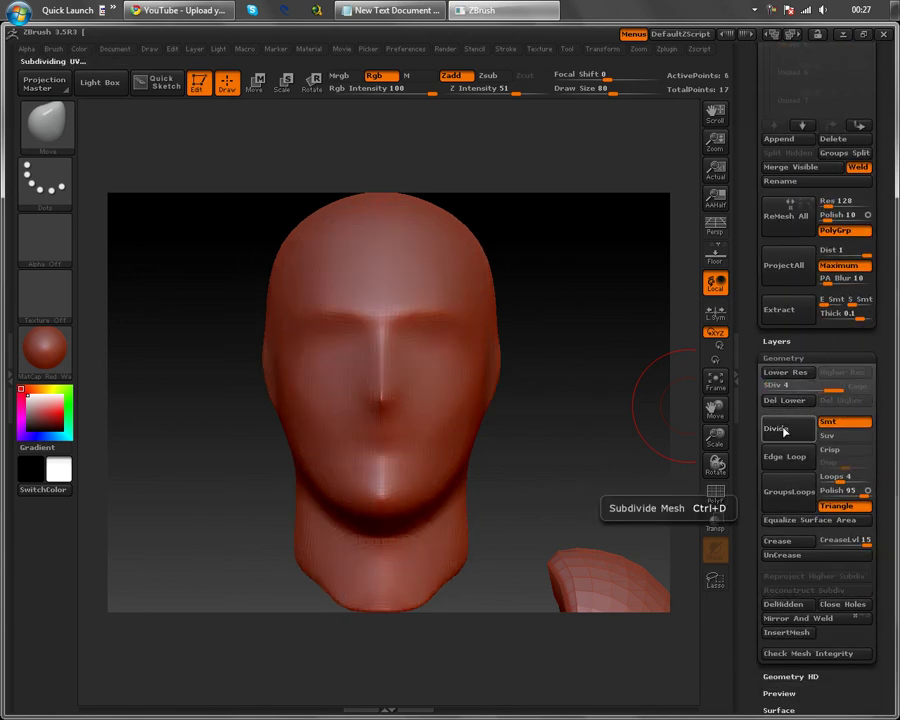
pyautogui.click(785, 430)
pyautogui.click(785, 430)
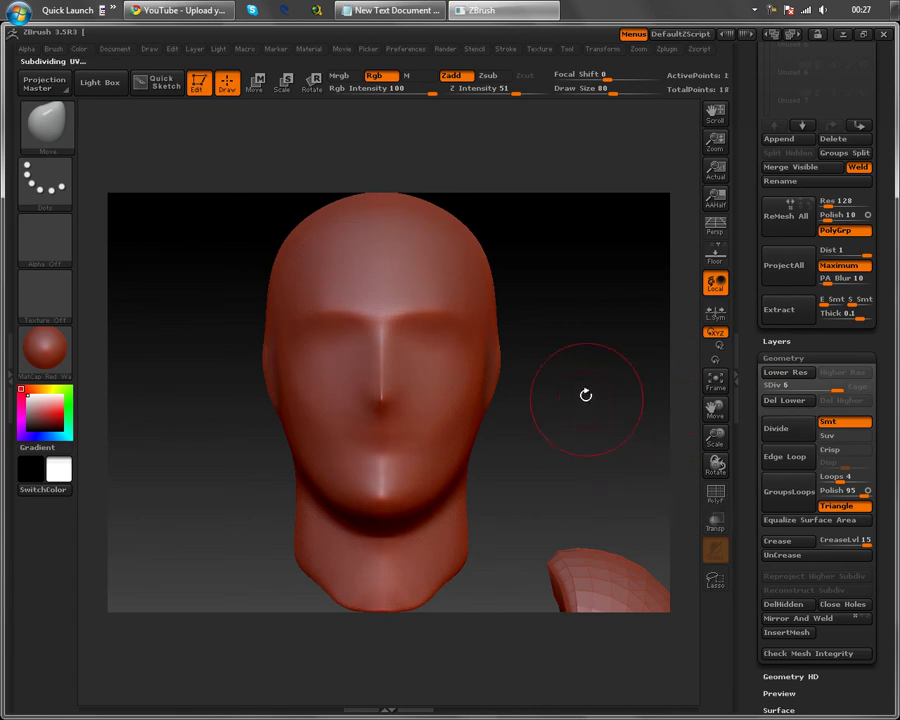
pyautogui.moveTo(583, 394)
pyautogui.mouseDown()
pyautogui.moveTo(566, 398)
pyautogui.moveTo(587, 395)
pyautogui.mouseUp()
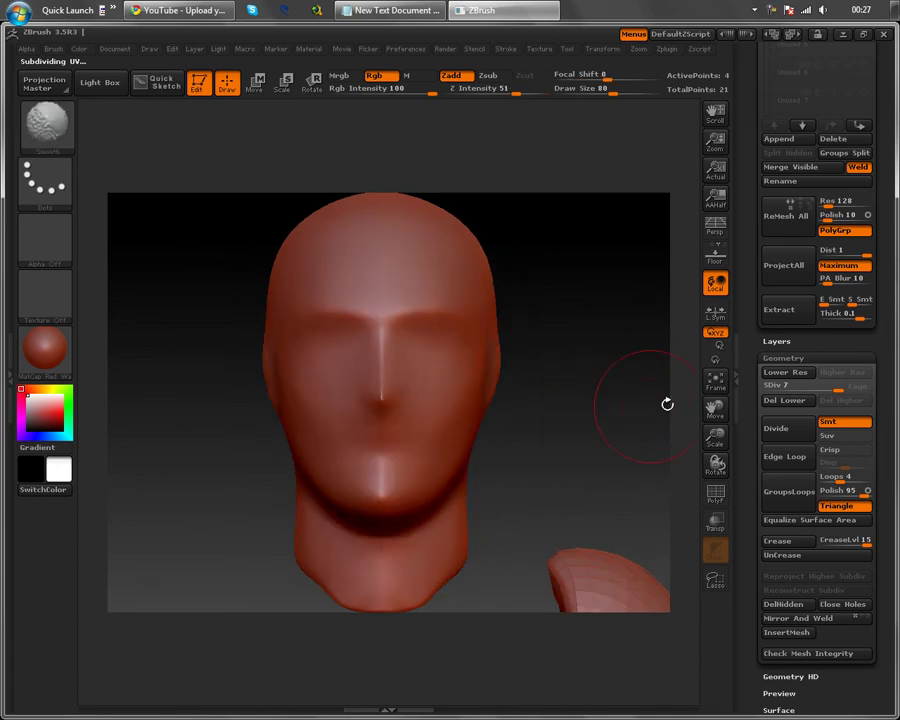
pyautogui.click(716, 381)
pyautogui.moveTo(586, 369)
pyautogui.mouseDown()
pyautogui.moveTo(543, 374)
pyautogui.moveTo(530, 392)
pyautogui.moveTo(546, 392)
pyautogui.mouseUp()
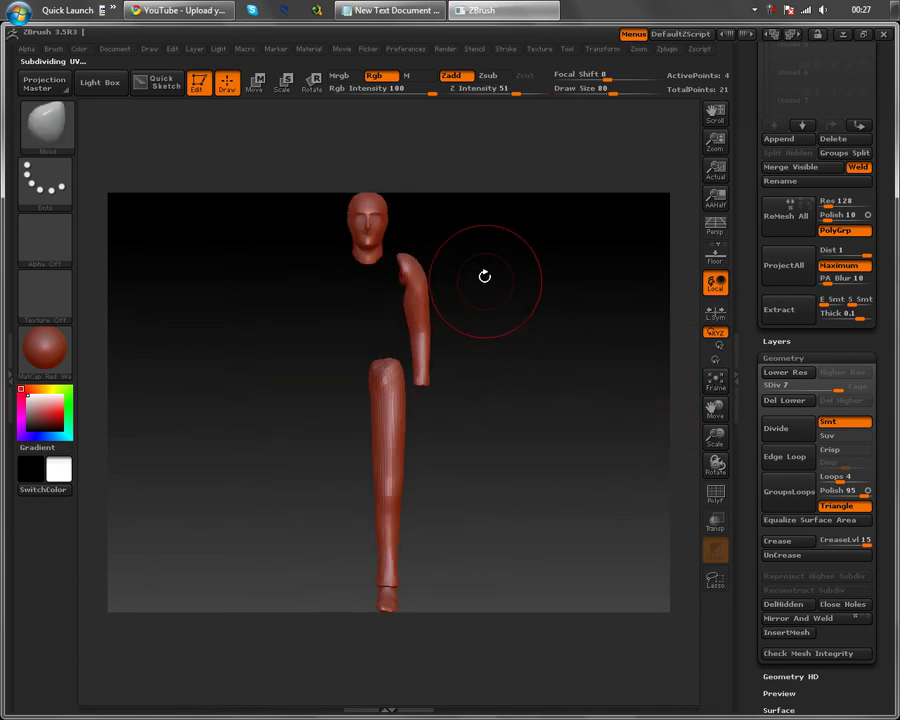
pyautogui.scroll(5, 783, 187)
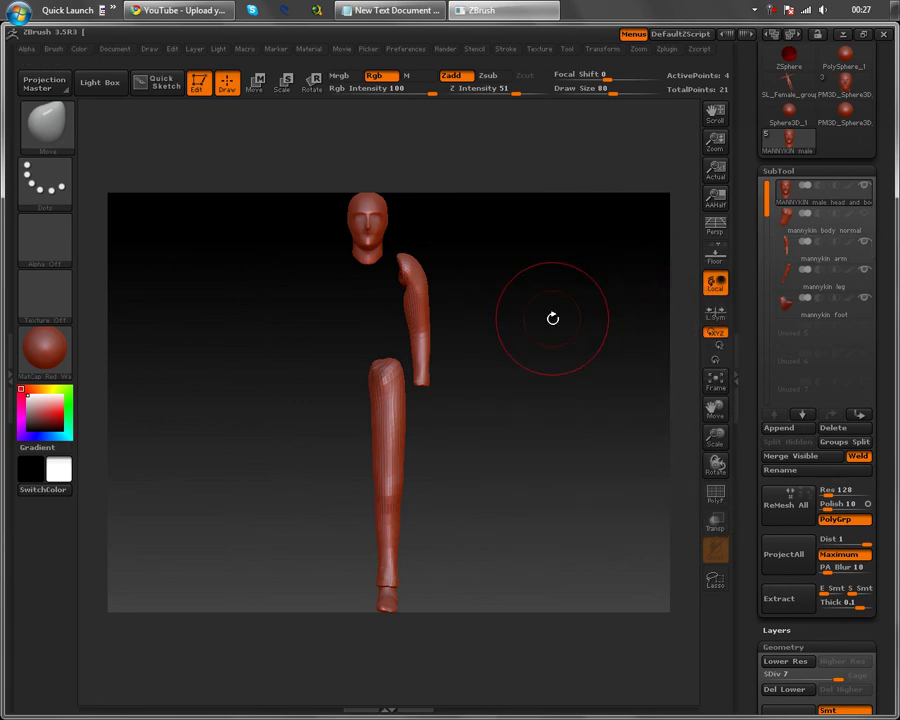
pyautogui.moveTo(567, 304); pyautogui.dragTo(548, 309)
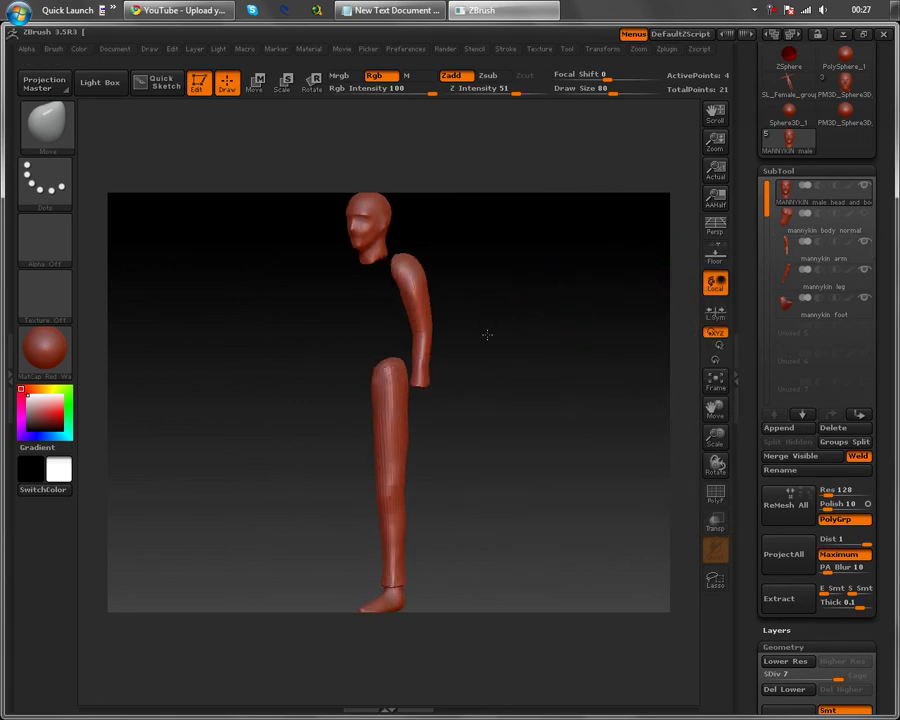
pyautogui.moveTo(488, 333); pyautogui.dragTo(512, 331)
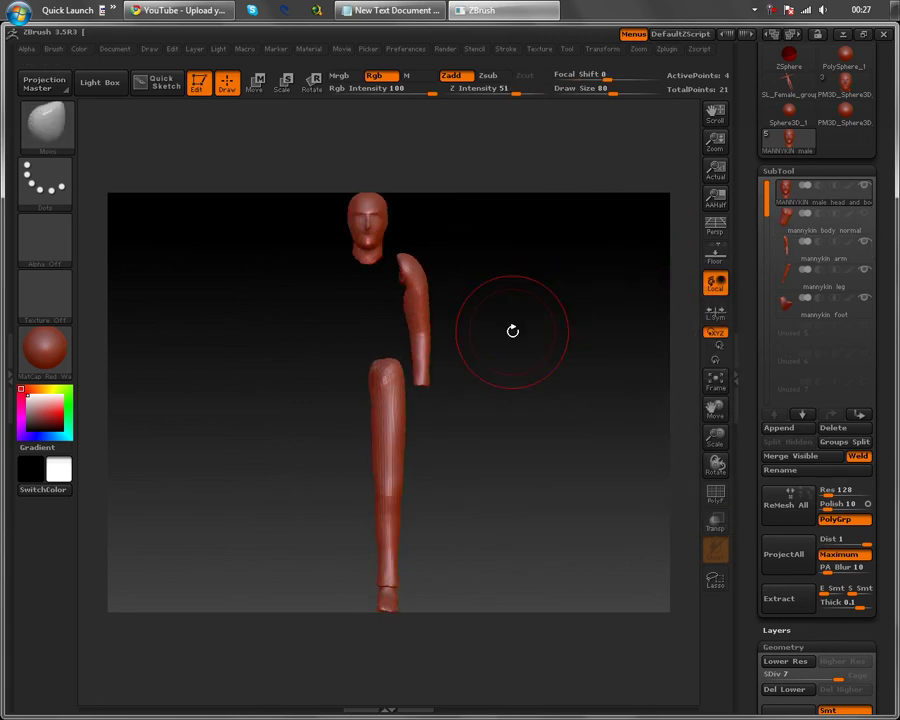